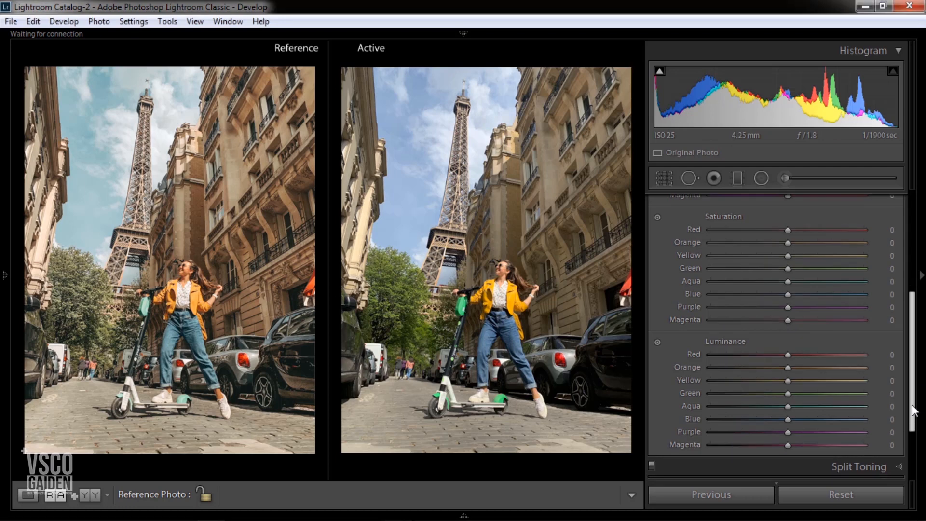
# Set the active photo's white balance to Temp -2 and Tint -2 in the Basic adjustments
pyautogui.moveTo(913, 393); pyautogui.dragTo(913, 299)
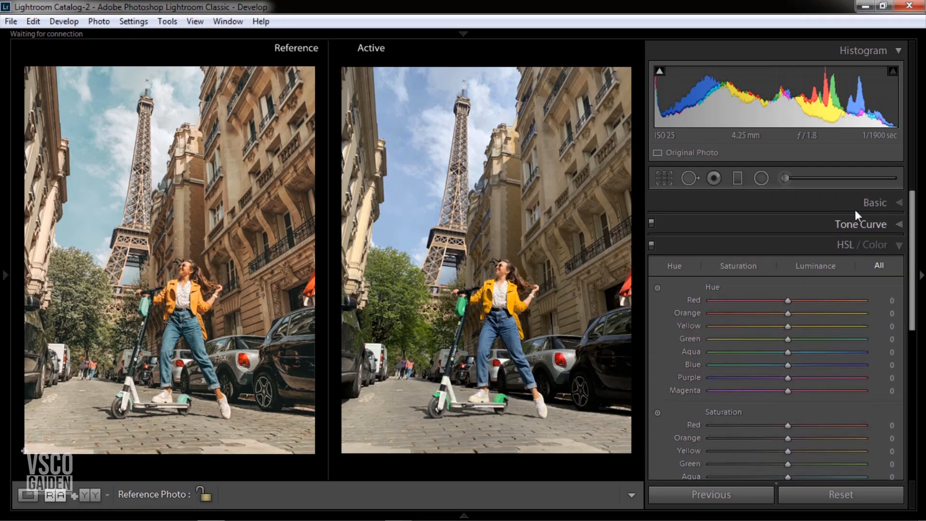
pyautogui.click(899, 203)
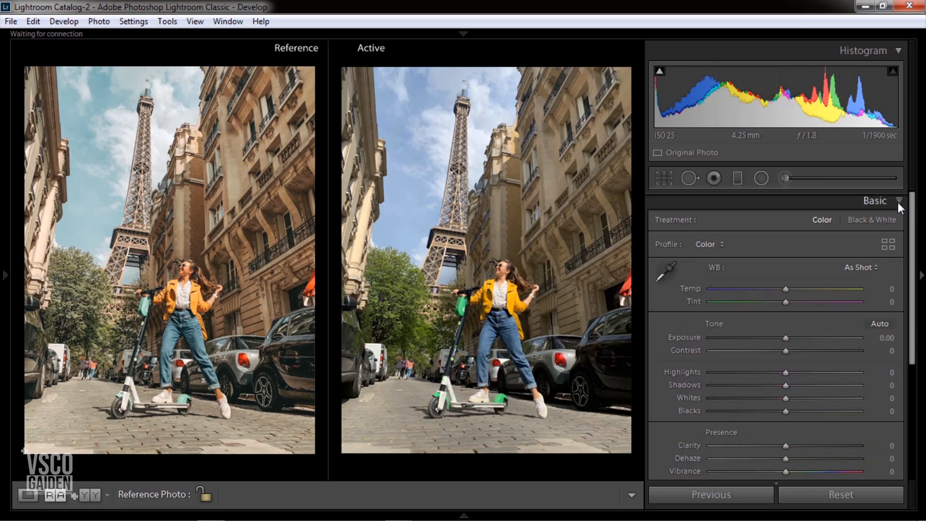
pyautogui.moveTo(913, 234); pyautogui.dragTo(913, 259)
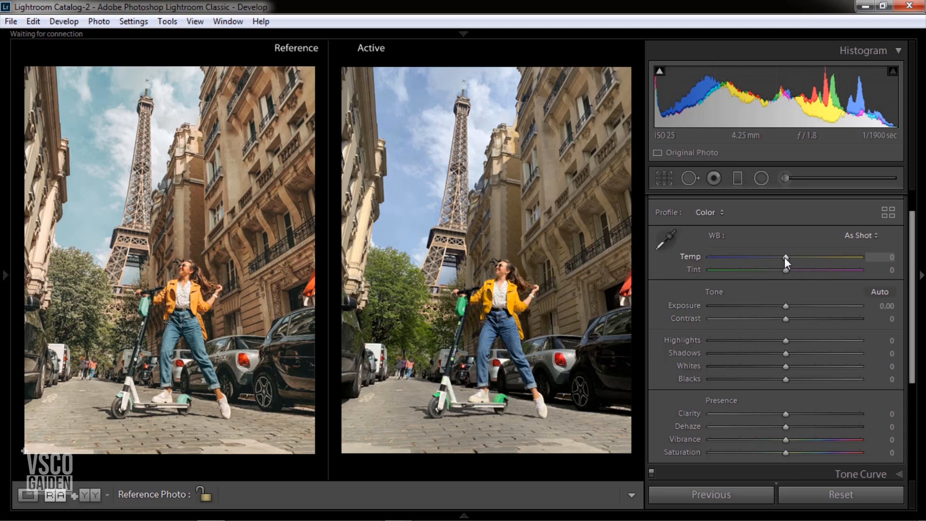
pyautogui.moveTo(783, 257); pyautogui.dragTo(782, 259)
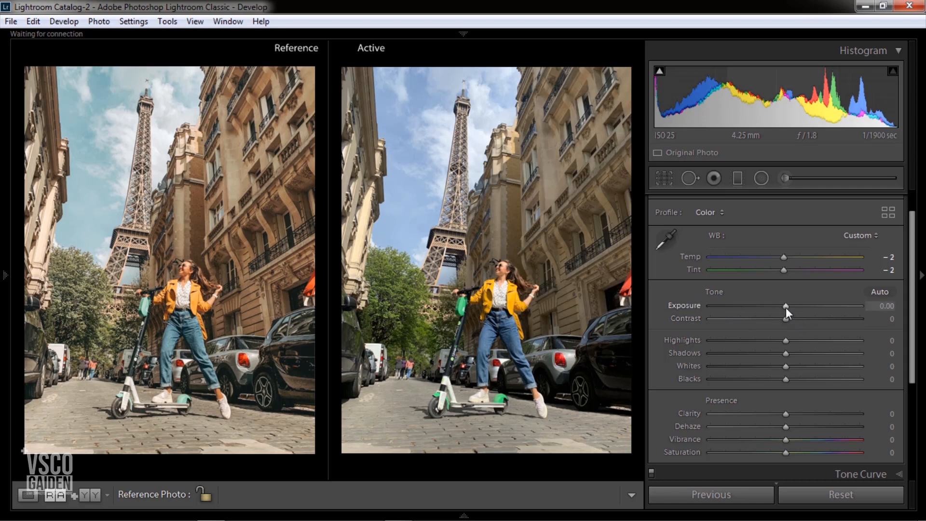
# Lower the active photo's Exposure to -0.30 and raise its Contrast to +13
pyautogui.moveTo(786, 308); pyautogui.dragTo(781, 311)
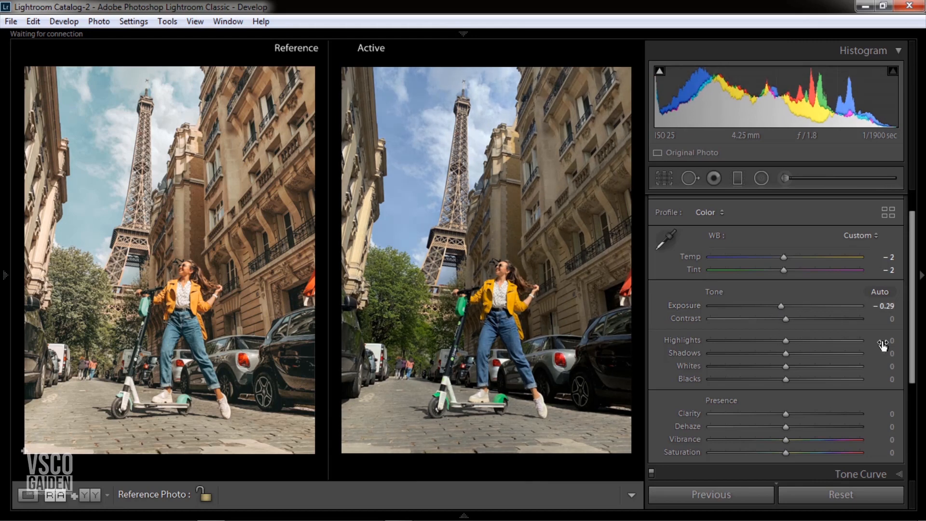
pyautogui.click(885, 306)
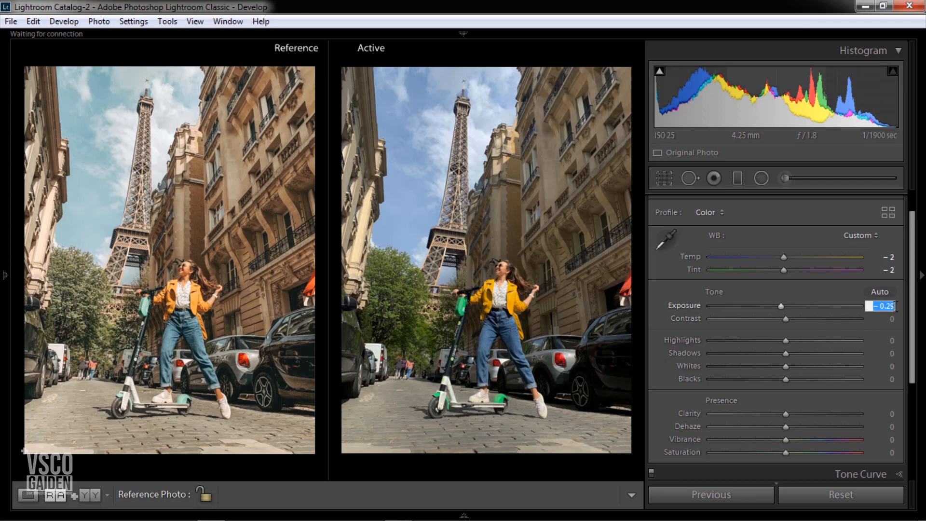
pyautogui.click(894, 306)
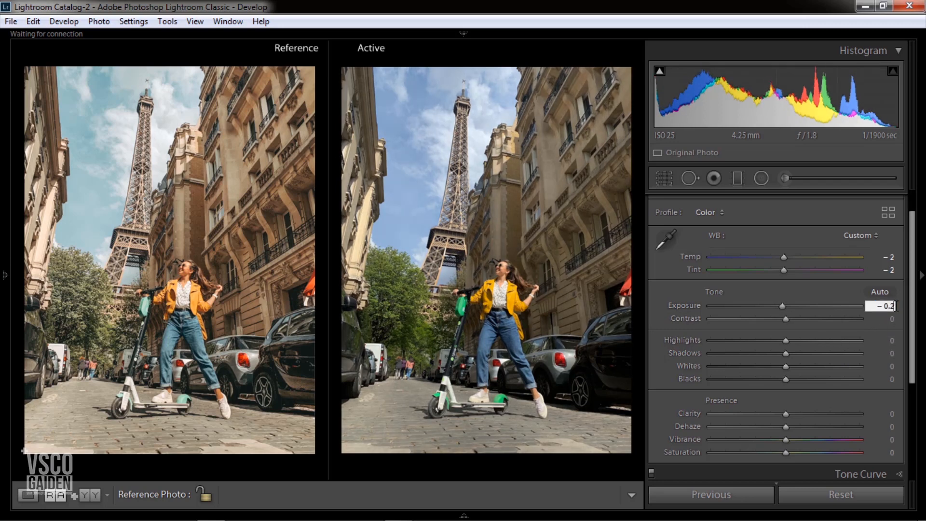
pyautogui.press('BackSpace')
pyautogui.press('BackSpace')
pyautogui.write('30')
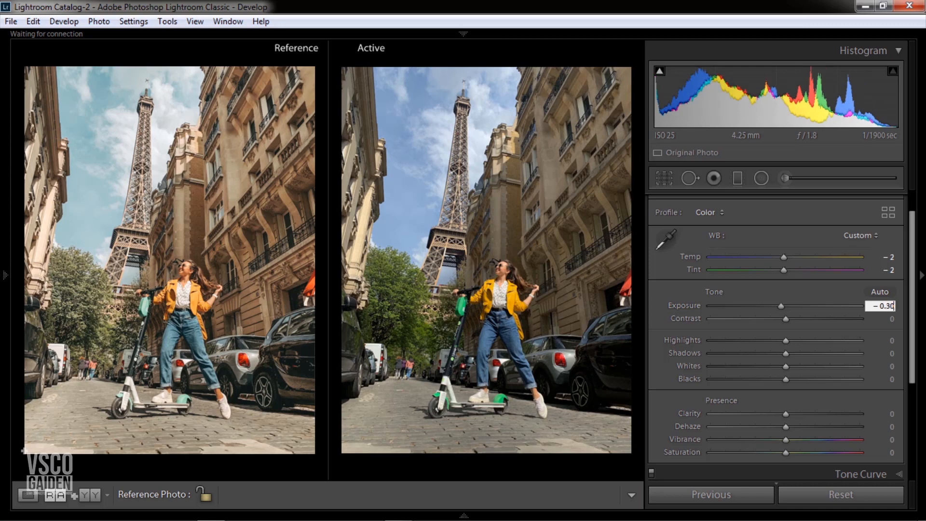
pyautogui.press('Return')
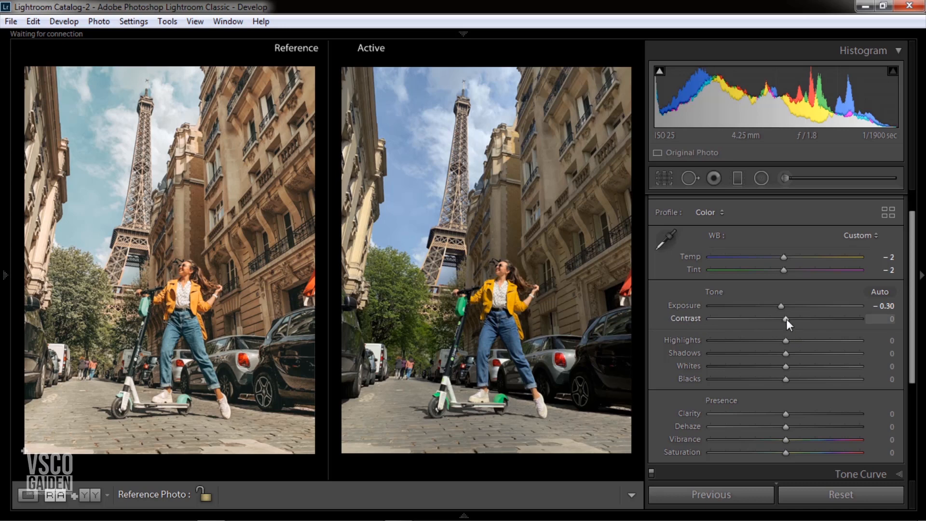
pyautogui.moveTo(786, 319); pyautogui.dragTo(795, 320)
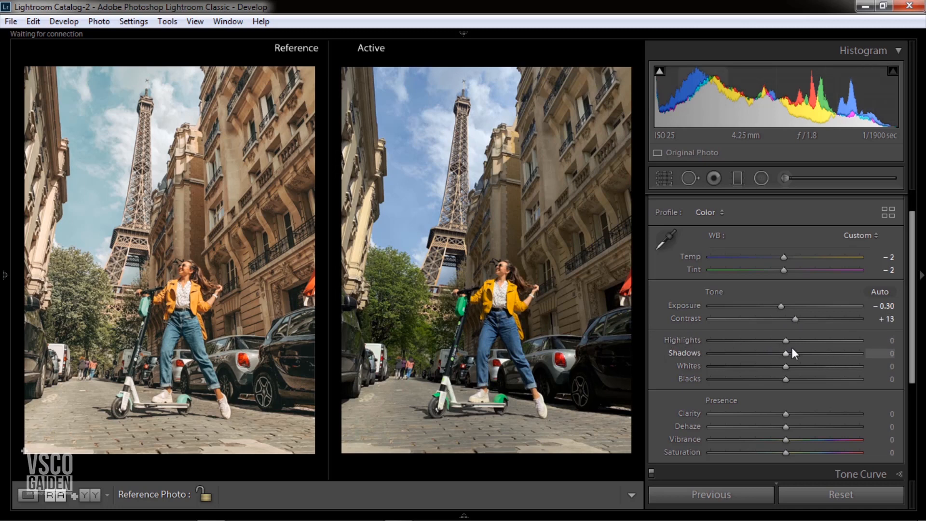
# Adjust the tone by setting Highlights to -62, Shadows to +95 and Whites to +26
pyautogui.moveTo(784, 340); pyautogui.dragTo(740, 344)
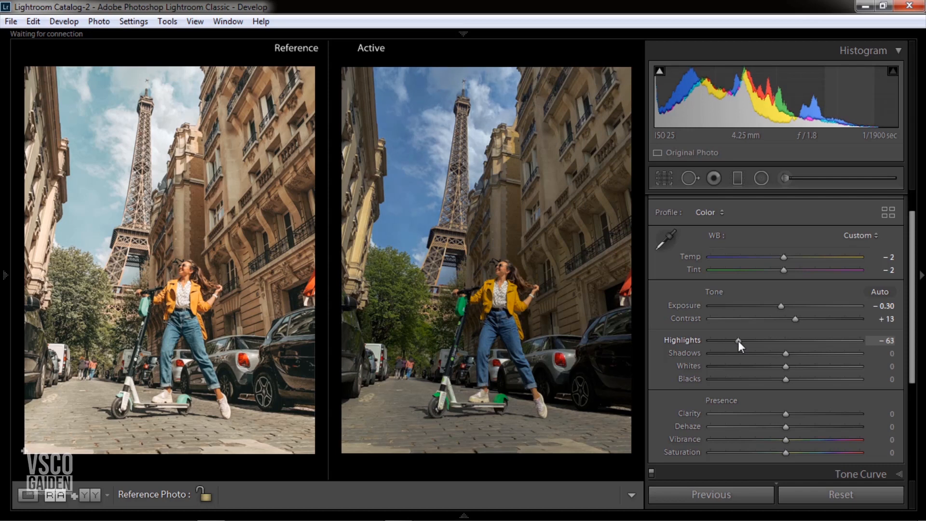
pyautogui.moveTo(738, 341); pyautogui.dragTo(737, 341)
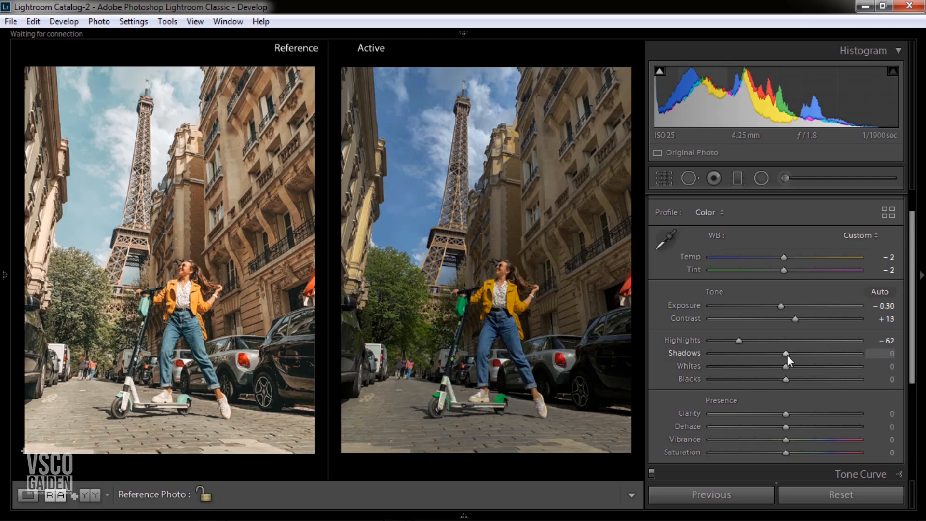
pyautogui.moveTo(786, 354); pyautogui.dragTo(858, 352)
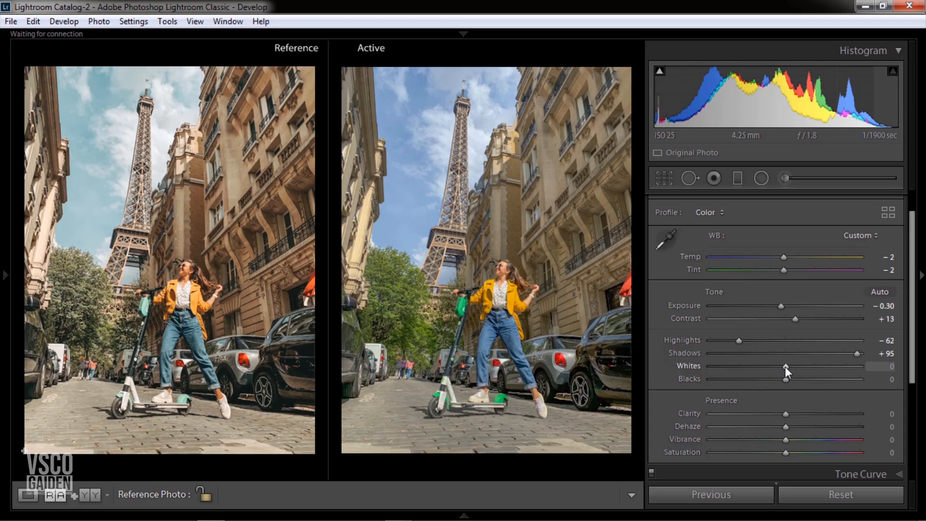
pyautogui.moveTo(785, 367); pyautogui.dragTo(804, 369)
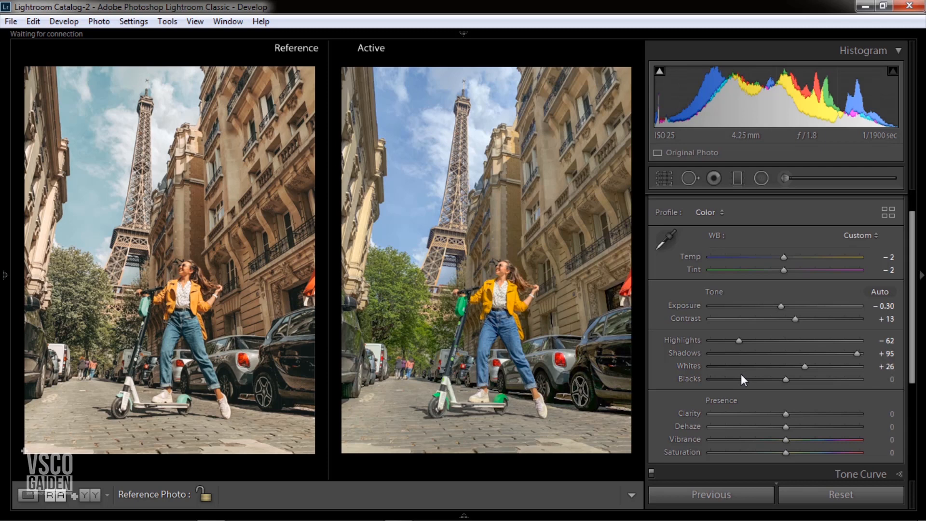
# Raise the Blacks to +47 and add Clarity of +6 to the active photo
pyautogui.moveTo(784, 379); pyautogui.dragTo(762, 385)
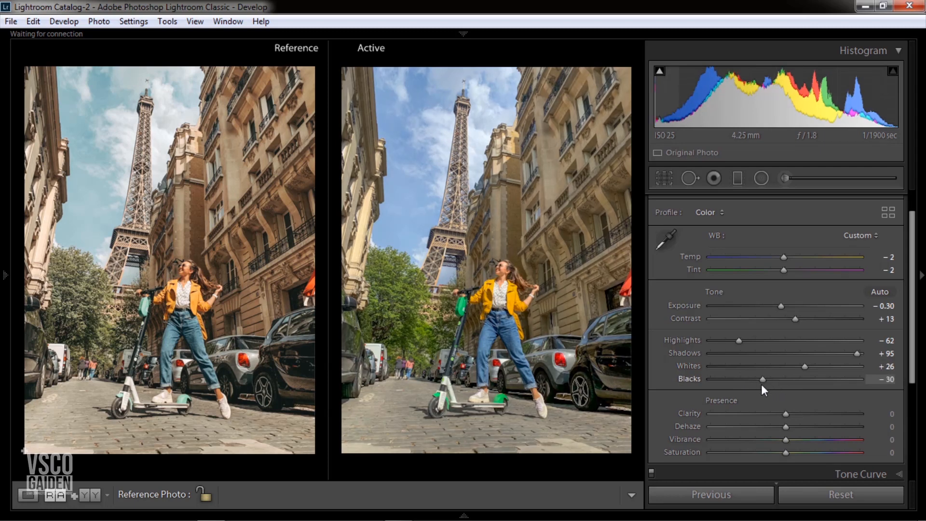
pyautogui.moveTo(762, 384); pyautogui.dragTo(819, 381)
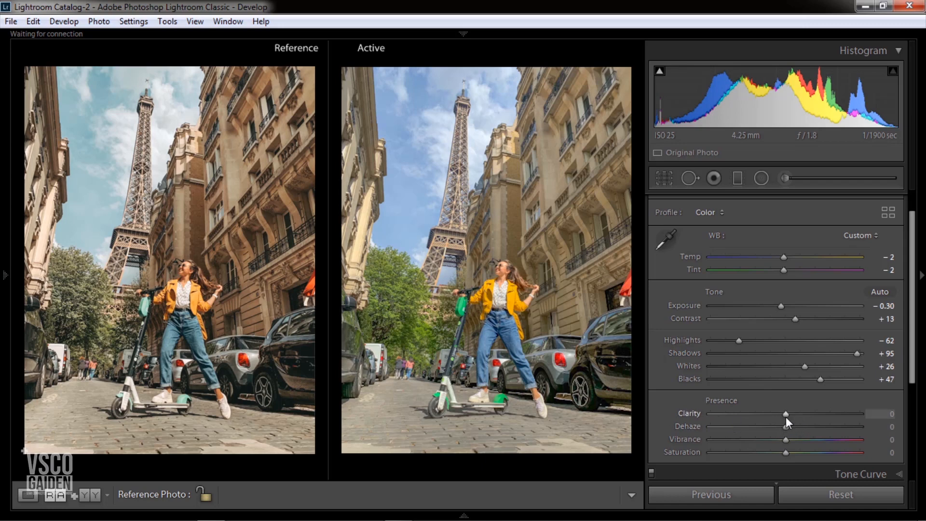
pyautogui.moveTo(785, 415); pyautogui.dragTo(787, 415)
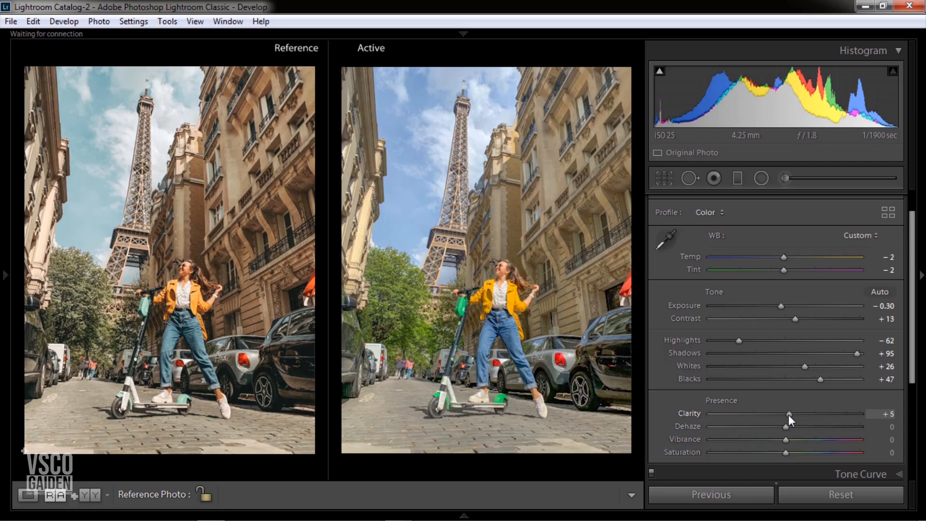
pyautogui.moveTo(789, 415); pyautogui.dragTo(788, 415)
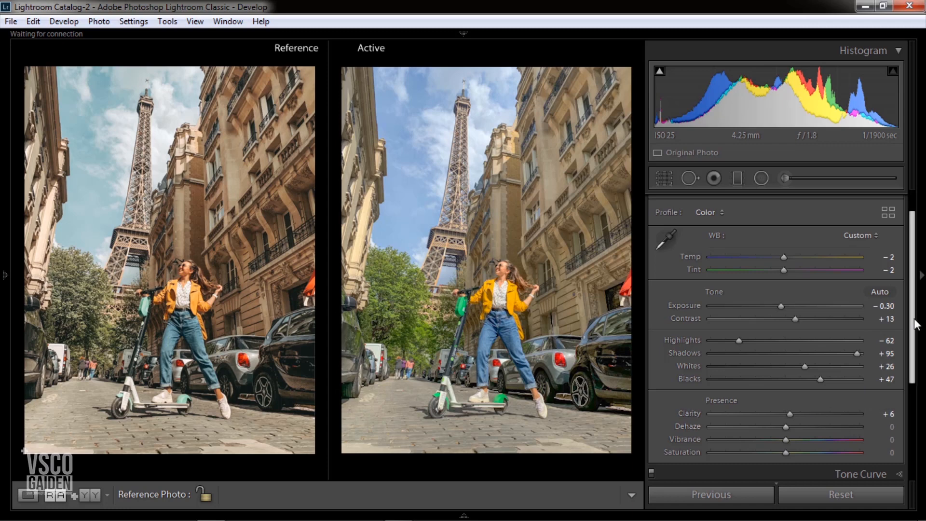
pyautogui.moveTo(914, 269); pyautogui.dragTo(911, 348)
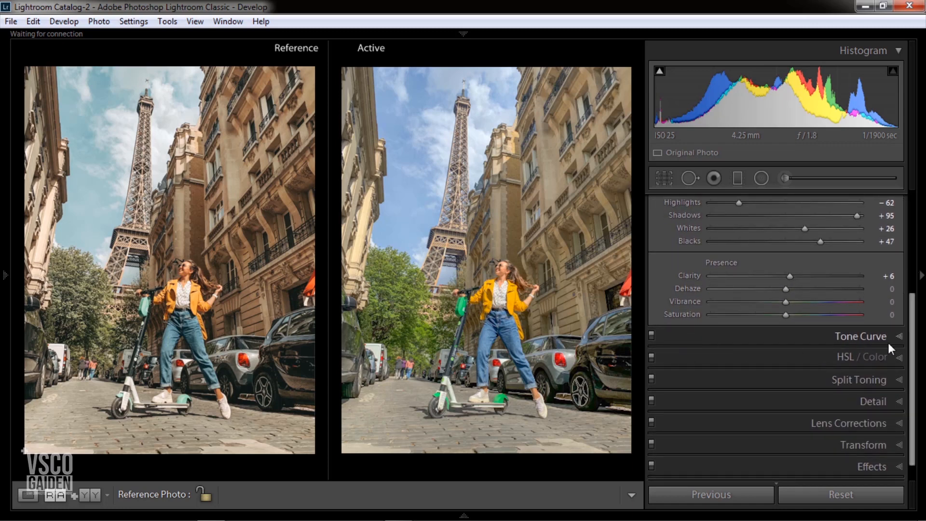
pyautogui.click(890, 338)
pyautogui.scroll(-5, 896, 336)
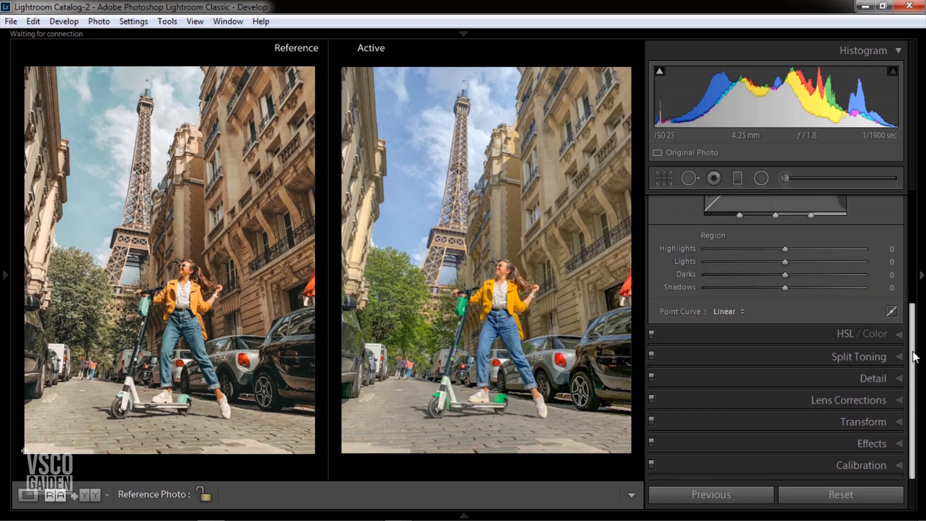
pyautogui.moveTo(913, 356); pyautogui.dragTo(911, 274)
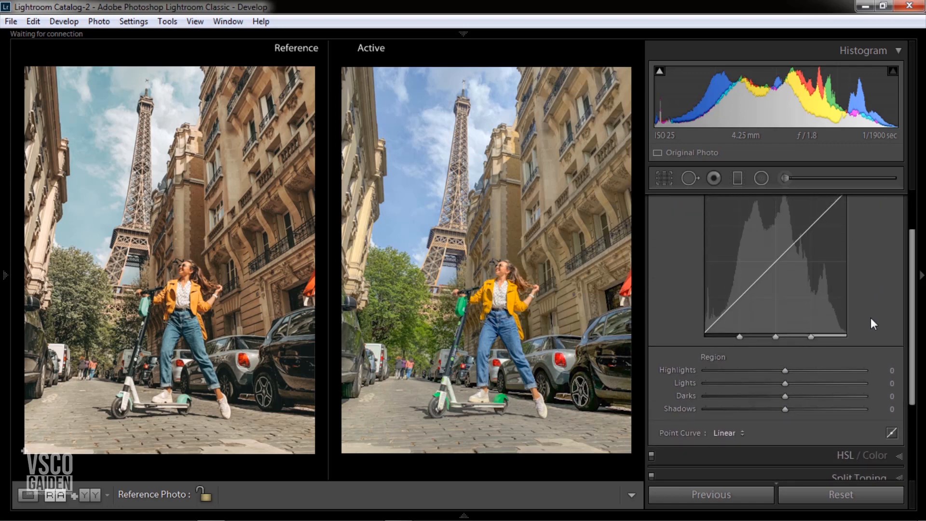
pyautogui.click(741, 435)
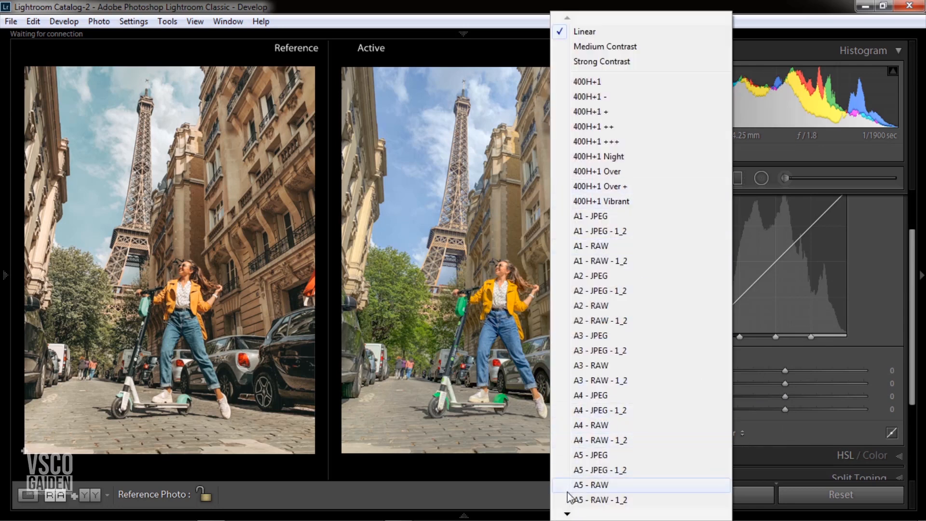
pyautogui.moveTo(568, 514)
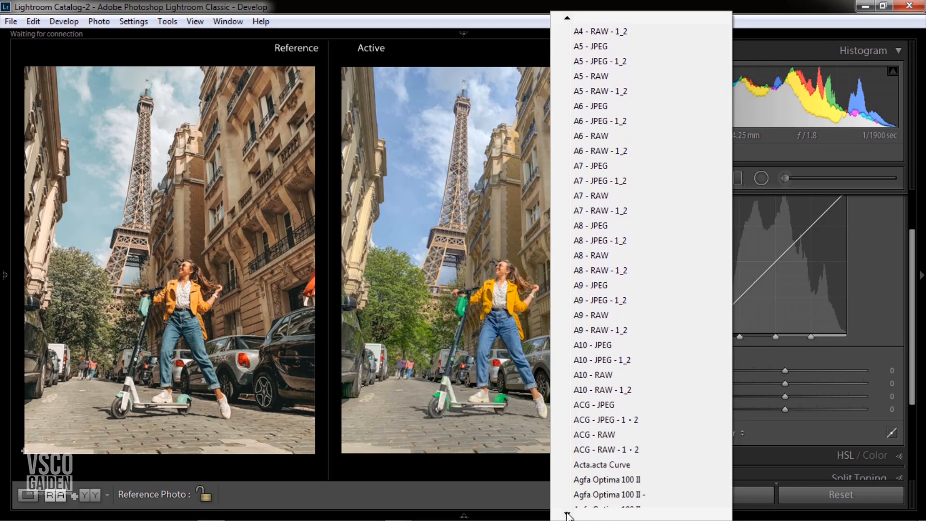
pyautogui.scroll(-6, 567, 515)
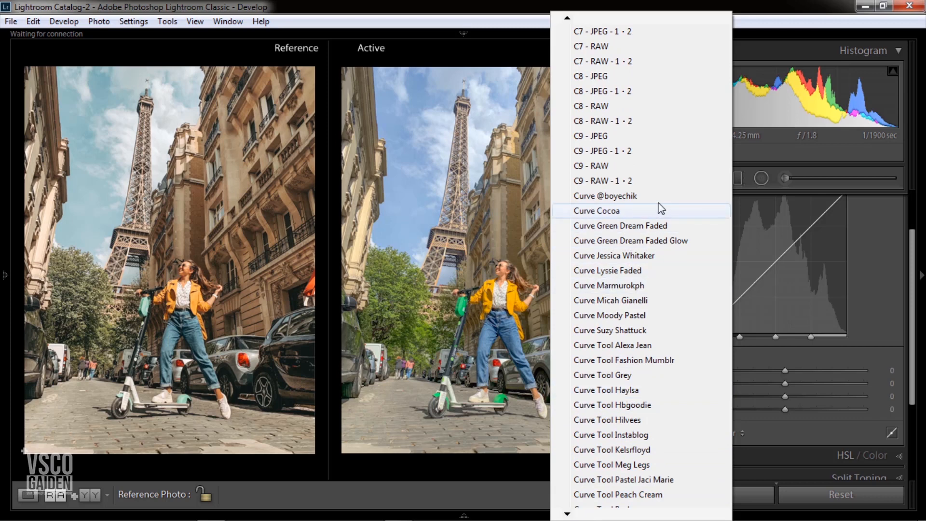
pyautogui.click(610, 198)
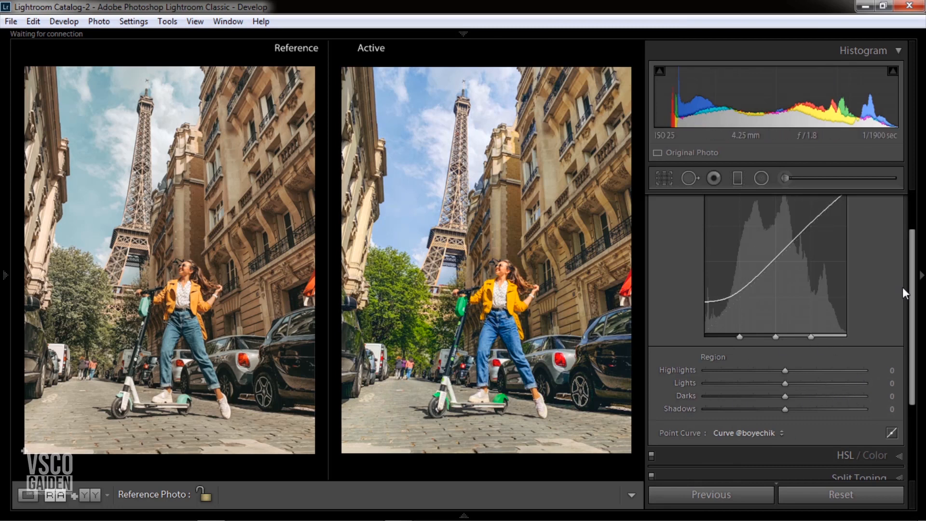
# Shift the warm hues in HSL, setting Red to +1, Orange to -5 and Yellow to -18
pyautogui.moveTo(911, 277); pyautogui.dragTo(908, 356)
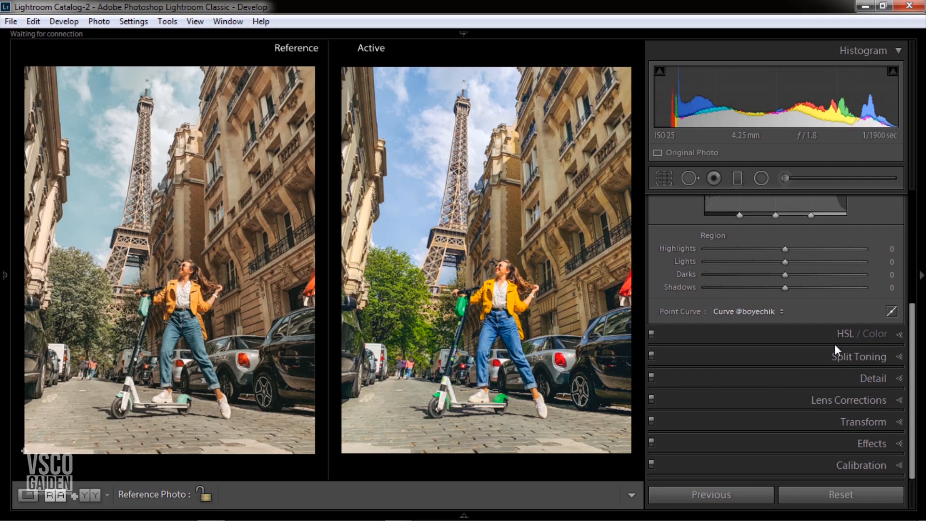
pyautogui.click(898, 334)
pyautogui.moveTo(911, 356); pyautogui.dragTo(912, 301)
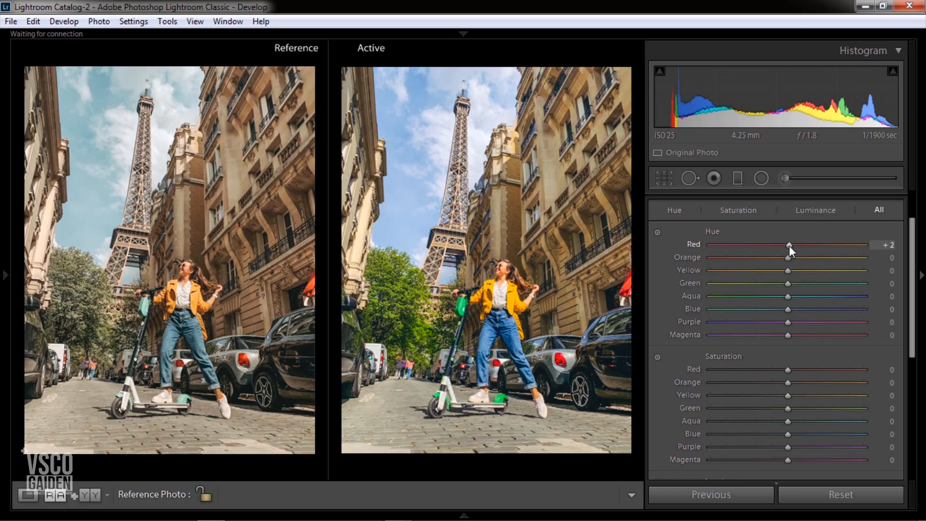
pyautogui.moveTo(788, 245); pyautogui.dragTo(788, 245)
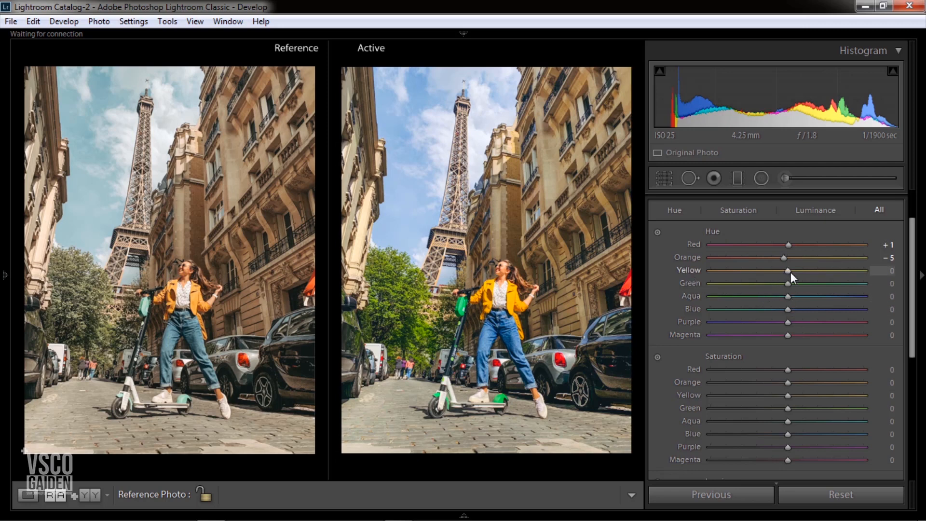
pyautogui.moveTo(789, 271)
pyautogui.mouseDown()
pyautogui.moveTo(771, 271)
pyautogui.moveTo(798, 276)
pyautogui.moveTo(773, 277)
pyautogui.mouseUp()
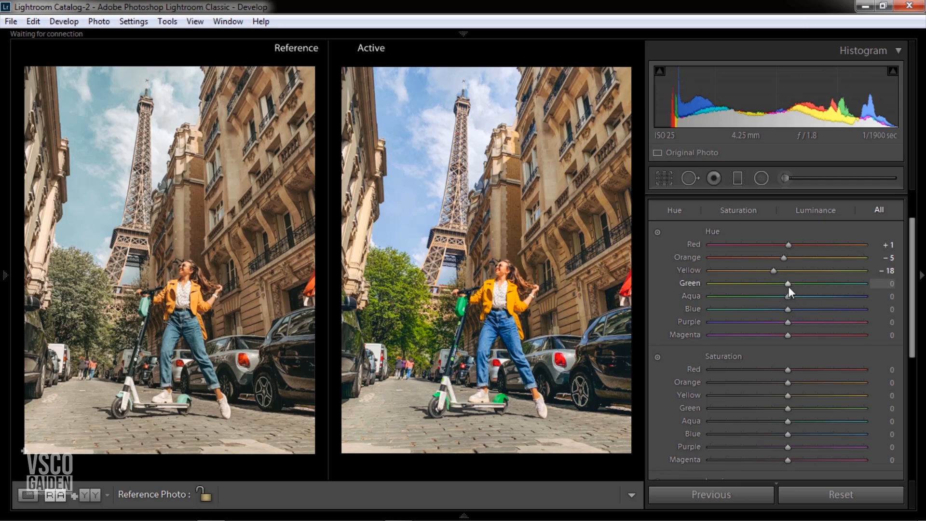
# Shift the cool hues in HSL, setting Green to -35, Aqua to +27 and Blue to -17
pyautogui.moveTo(788, 285); pyautogui.dragTo(760, 289)
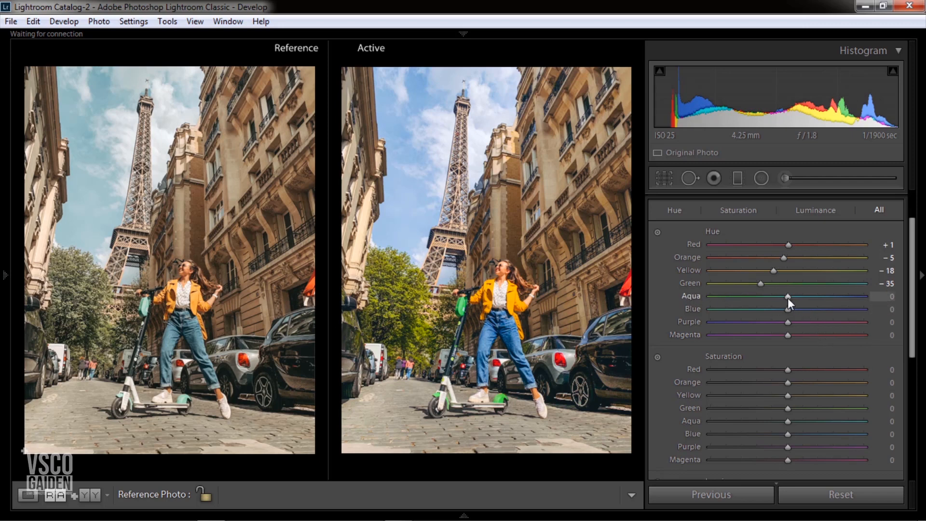
pyautogui.moveTo(787, 297); pyautogui.dragTo(806, 300)
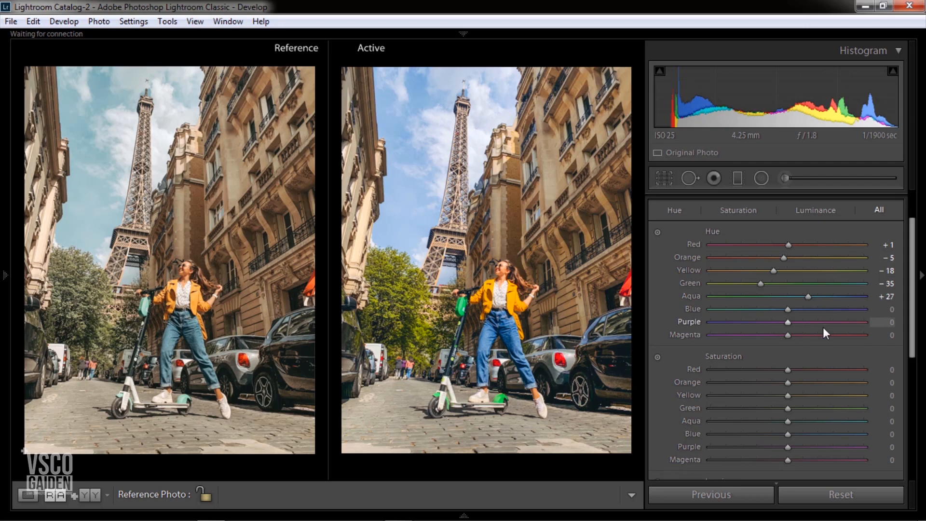
pyautogui.moveTo(787, 309)
pyautogui.mouseDown()
pyautogui.moveTo(797, 311)
pyautogui.moveTo(775, 315)
pyautogui.mouseUp()
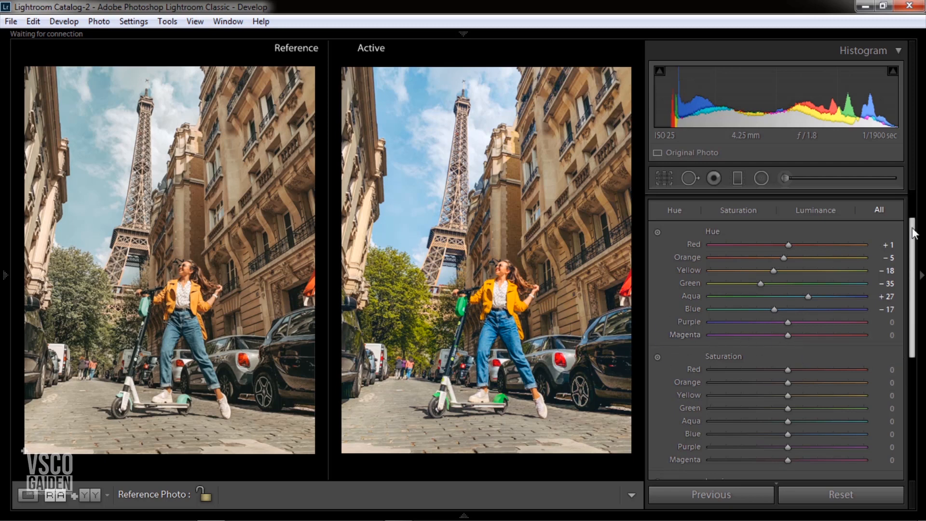
# Reduce the warm color saturation in HSL, setting Red to -26, Orange to -32 and Yellow to -24
pyautogui.moveTo(912, 231); pyautogui.dragTo(911, 258)
pyautogui.scroll(-3, 911, 261)
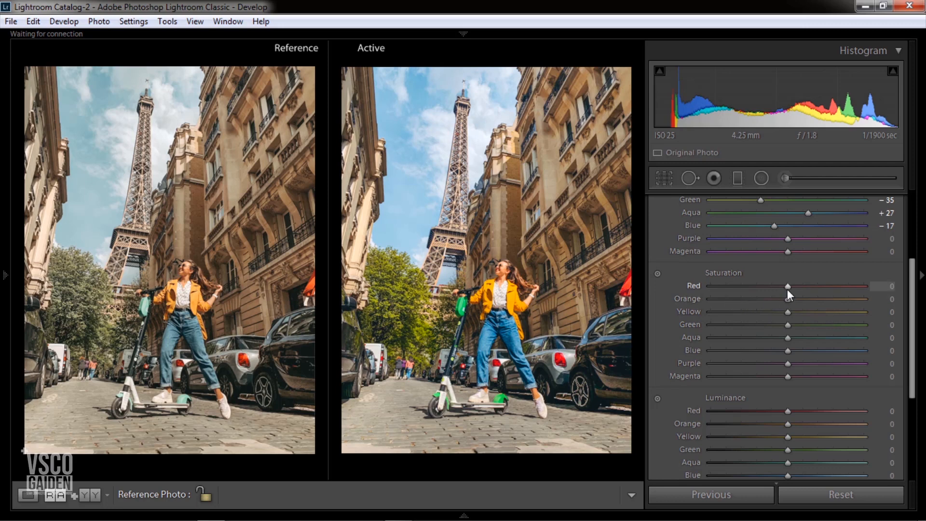
pyautogui.moveTo(787, 287); pyautogui.dragTo(761, 295)
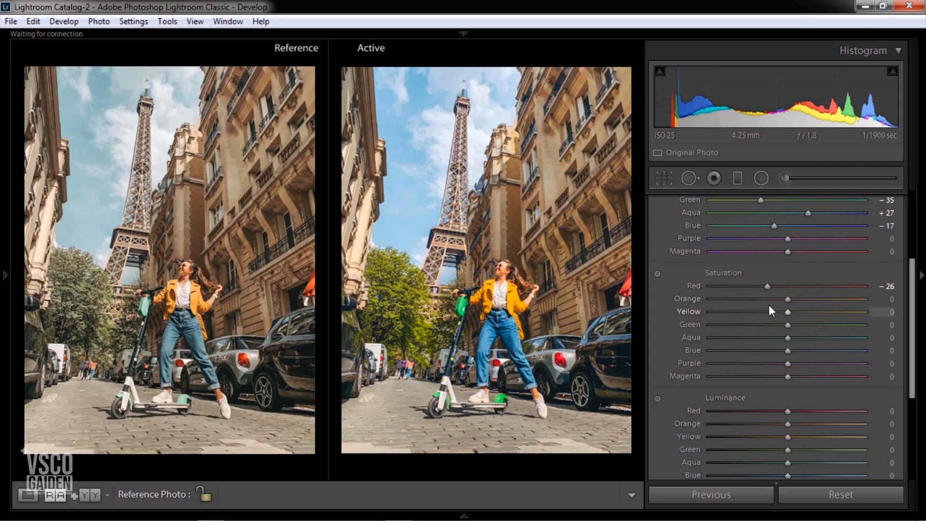
pyautogui.moveTo(786, 299)
pyautogui.mouseDown()
pyautogui.moveTo(807, 303)
pyautogui.moveTo(773, 302)
pyautogui.mouseUp()
pyautogui.moveTo(788, 312); pyautogui.dragTo(769, 314)
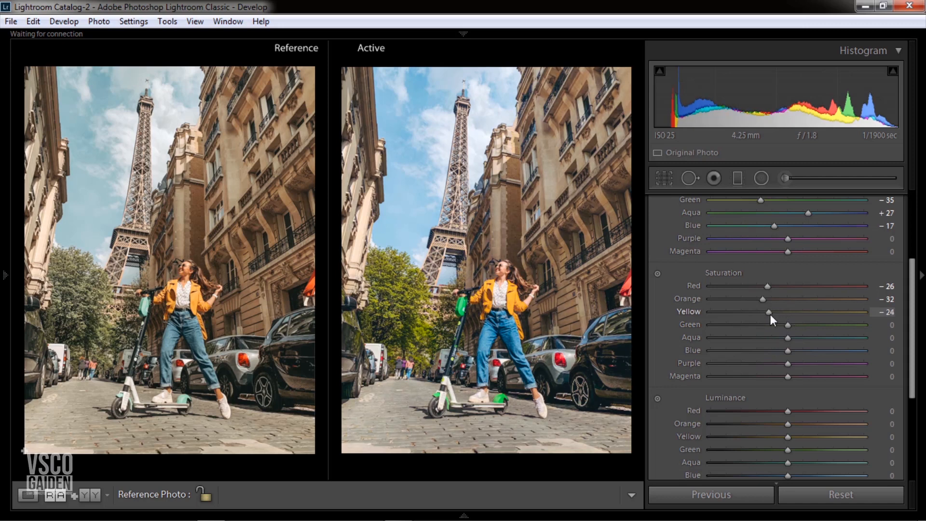
# Reduce the HSL saturation of the next colors, setting Yellow to -25, Green to -73 and Aqua to -57
pyautogui.moveTo(770, 314); pyautogui.dragTo(768, 314)
pyautogui.moveTo(787, 325); pyautogui.dragTo(734, 330)
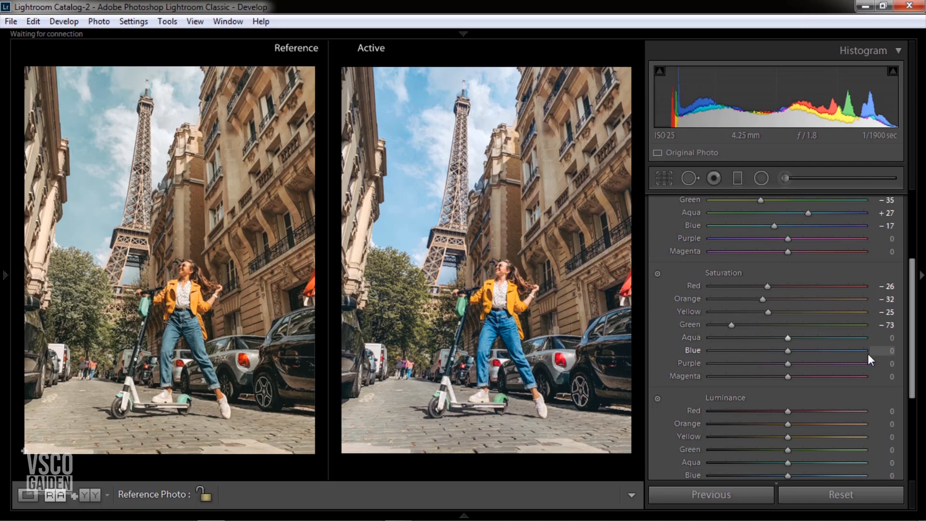
pyautogui.moveTo(787, 339); pyautogui.dragTo(756, 341)
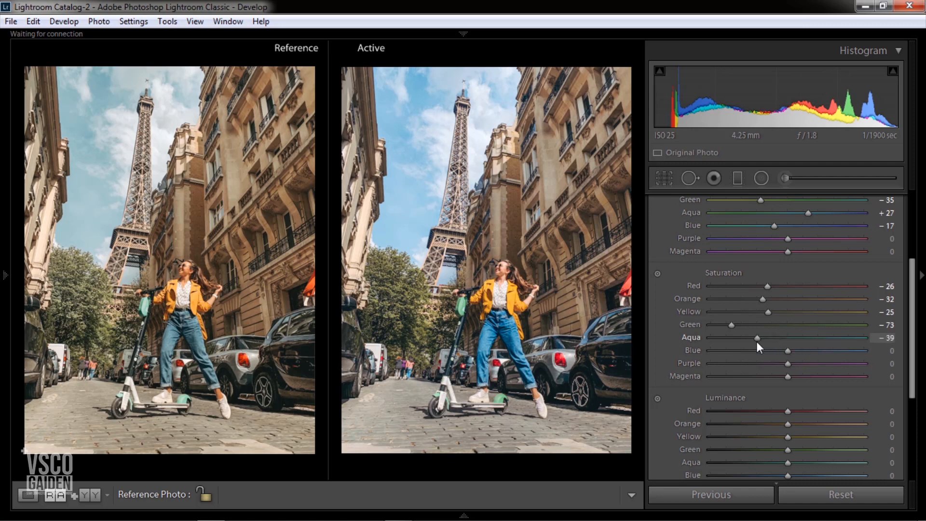
pyautogui.click(745, 340)
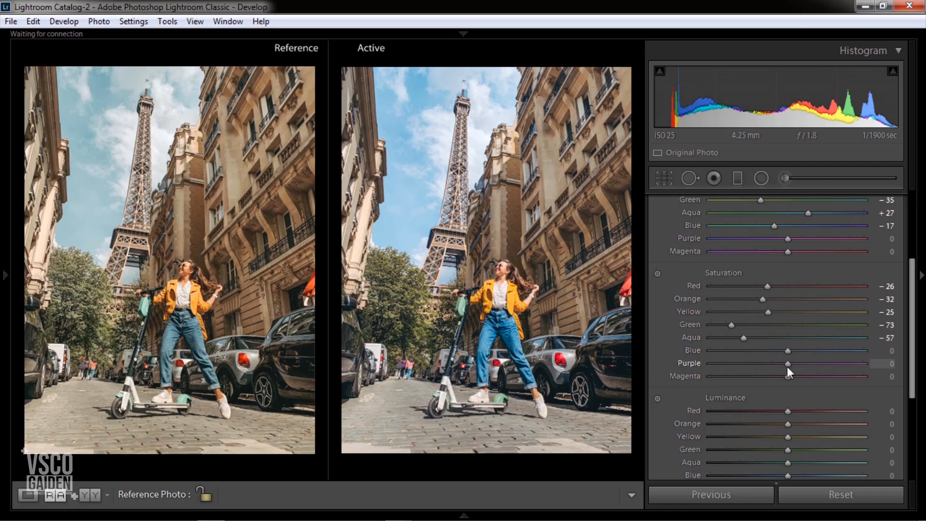
# Reduce the HSL saturation of Blue to -36, Purple to -40 and Magenta to -37
pyautogui.moveTo(788, 350); pyautogui.dragTo(760, 354)
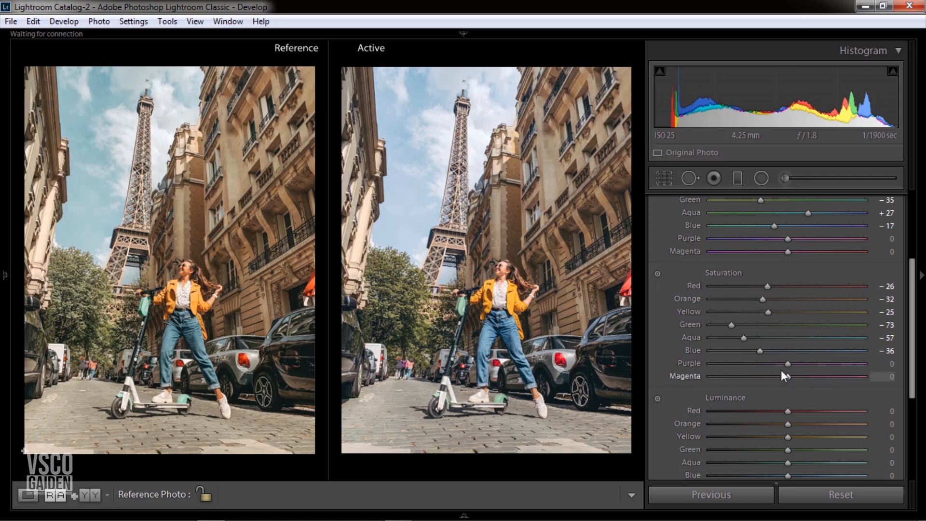
pyautogui.moveTo(787, 364); pyautogui.dragTo(757, 367)
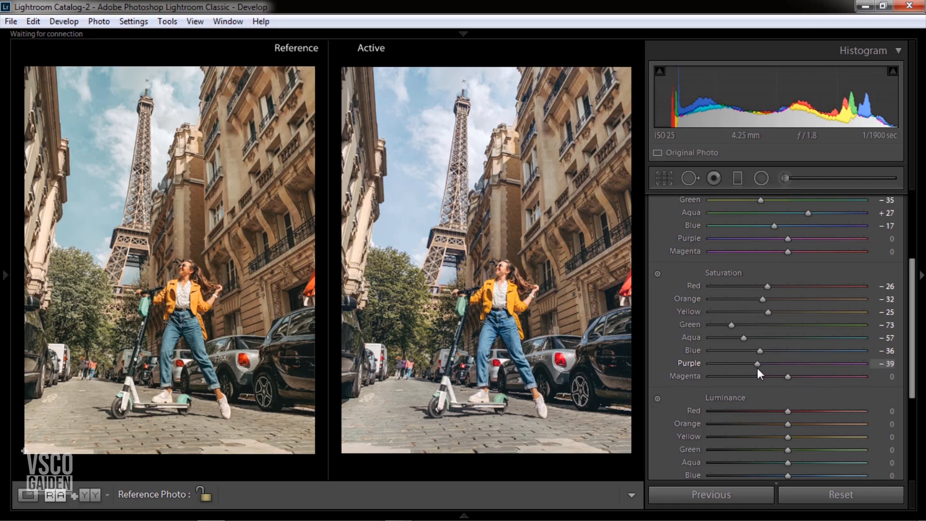
pyautogui.moveTo(757, 368); pyautogui.dragTo(758, 373)
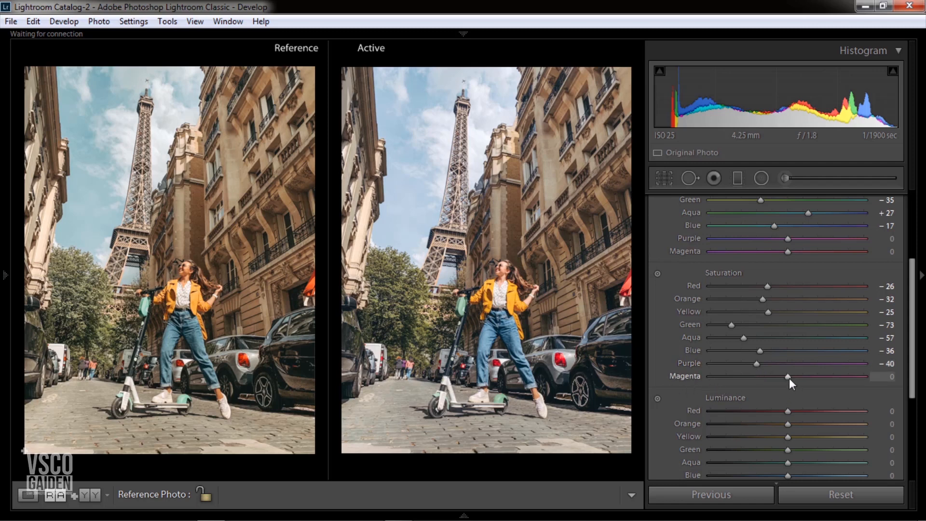
pyautogui.moveTo(789, 378); pyautogui.dragTo(759, 378)
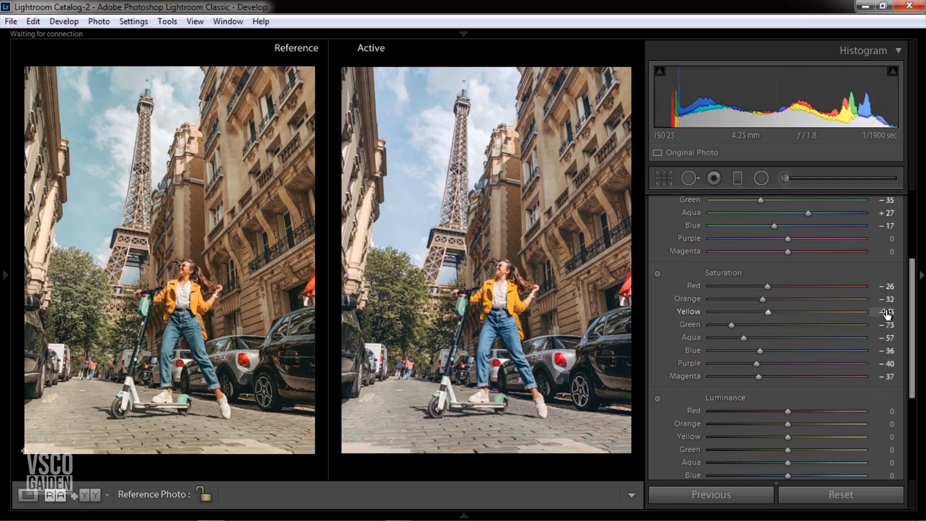
# Adjust the warm color luminance in HSL, setting Red to -15, Orange to -20 and Yellow to +25
pyautogui.moveTo(915, 296); pyautogui.dragTo(912, 343)
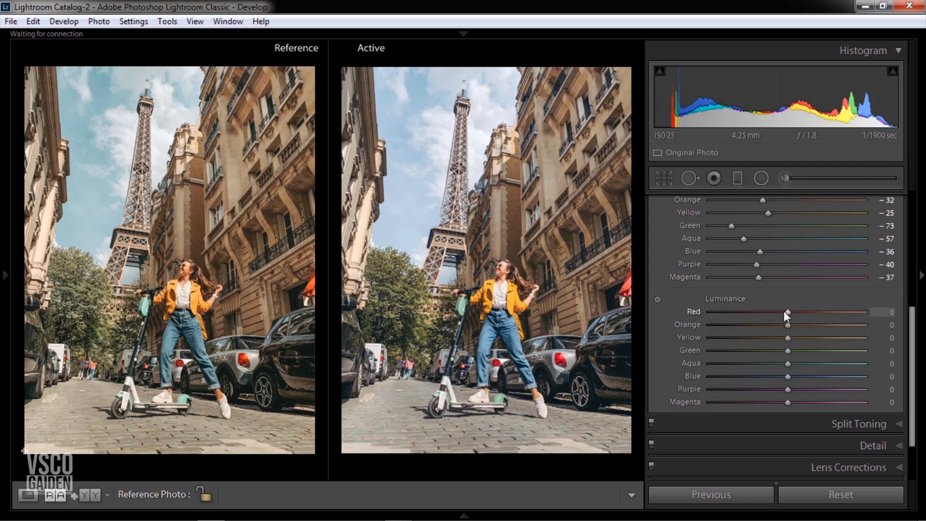
pyautogui.moveTo(789, 314); pyautogui.dragTo(776, 314)
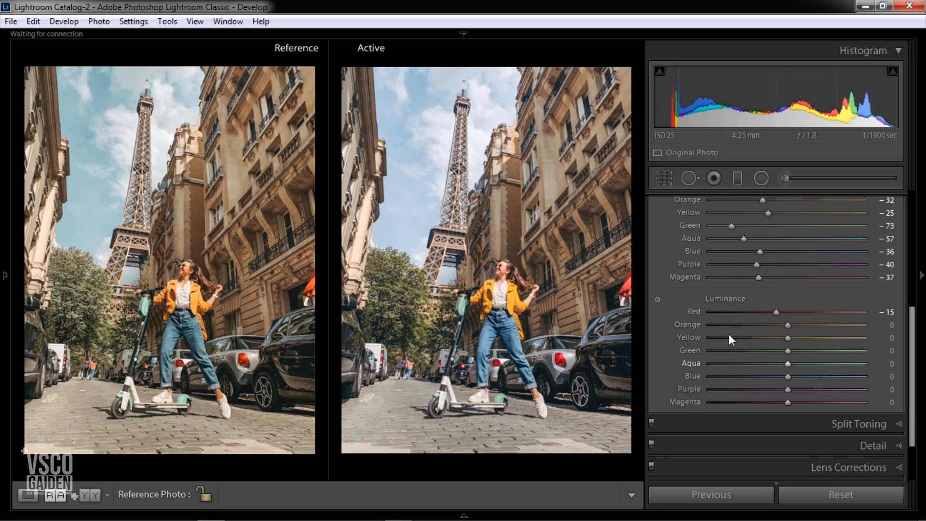
pyautogui.moveTo(787, 325); pyautogui.dragTo(770, 328)
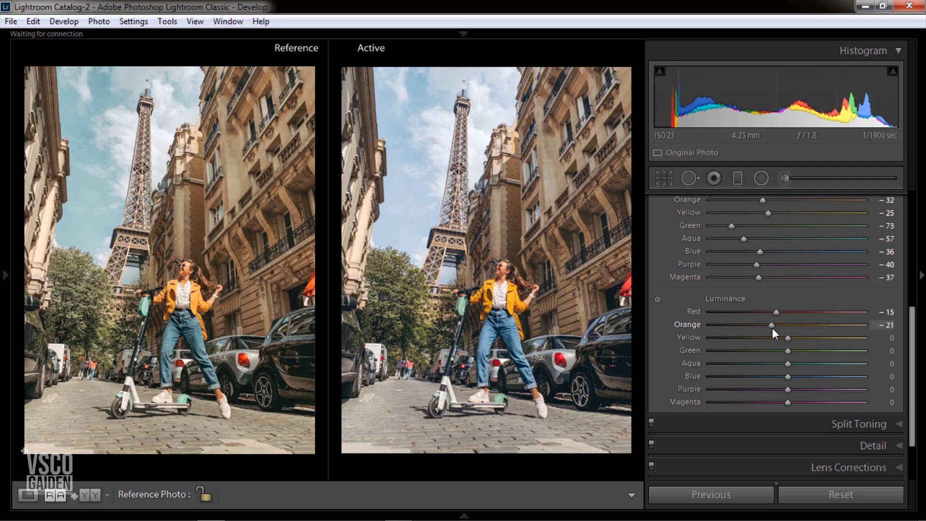
pyautogui.moveTo(771, 328); pyautogui.dragTo(773, 325)
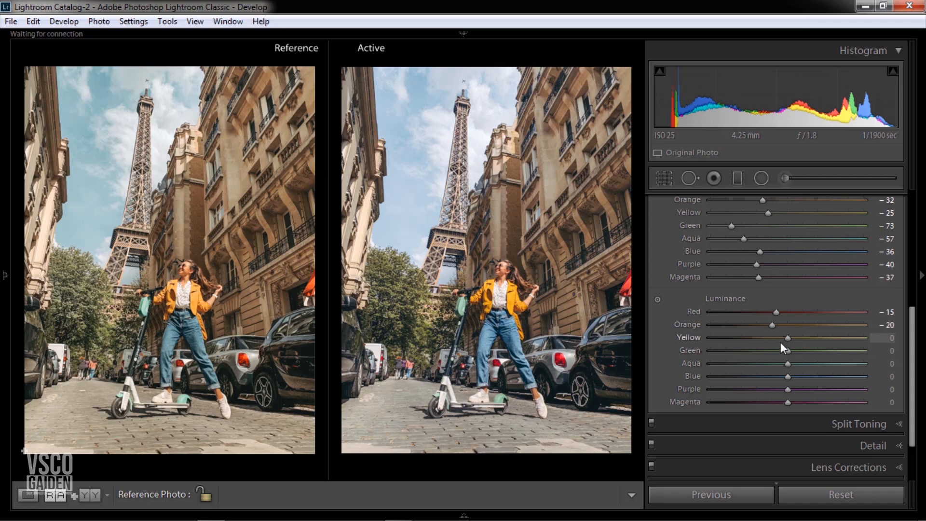
pyautogui.moveTo(786, 337); pyautogui.dragTo(806, 342)
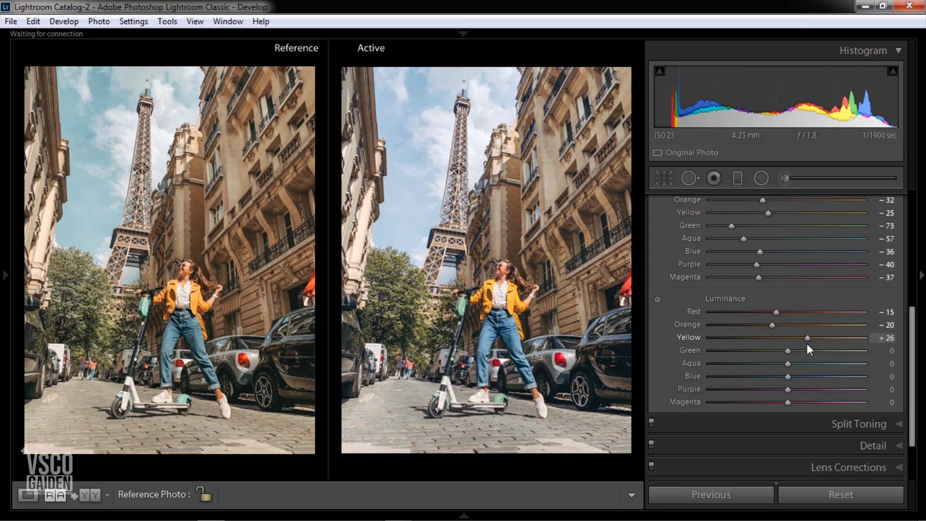
pyautogui.moveTo(806, 343); pyautogui.dragTo(805, 343)
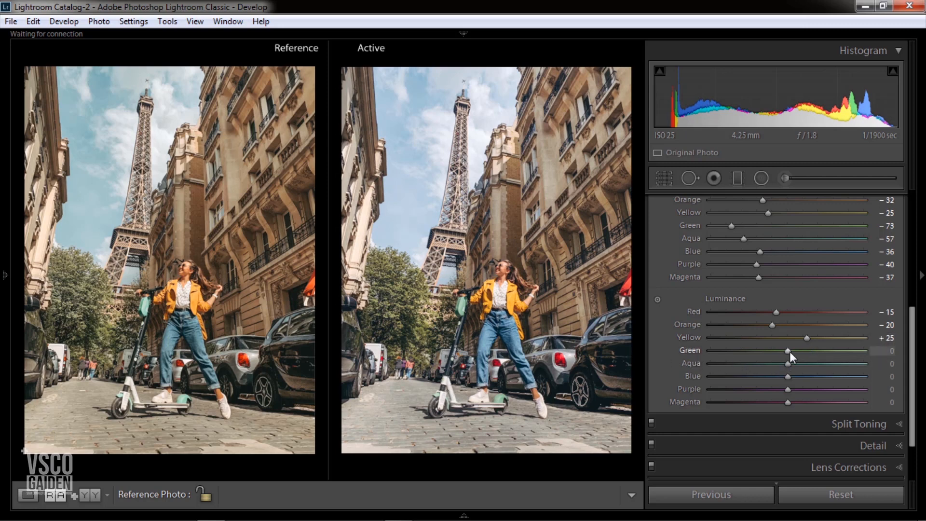
# Adjust the remaining HSL luminance values, setting Green to +31, Aqua to +44, Blue to -17 and Magenta to +34
pyautogui.moveTo(786, 352); pyautogui.dragTo(815, 362)
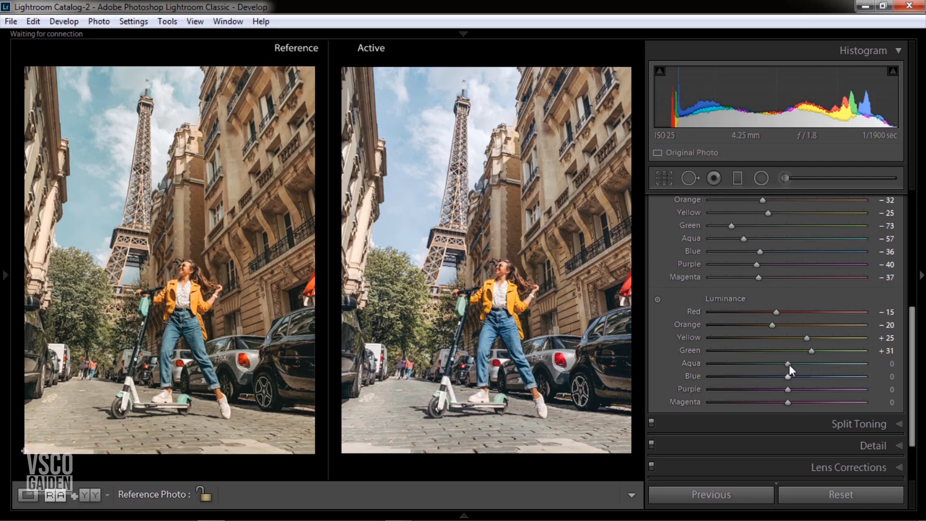
pyautogui.moveTo(788, 364); pyautogui.dragTo(819, 372)
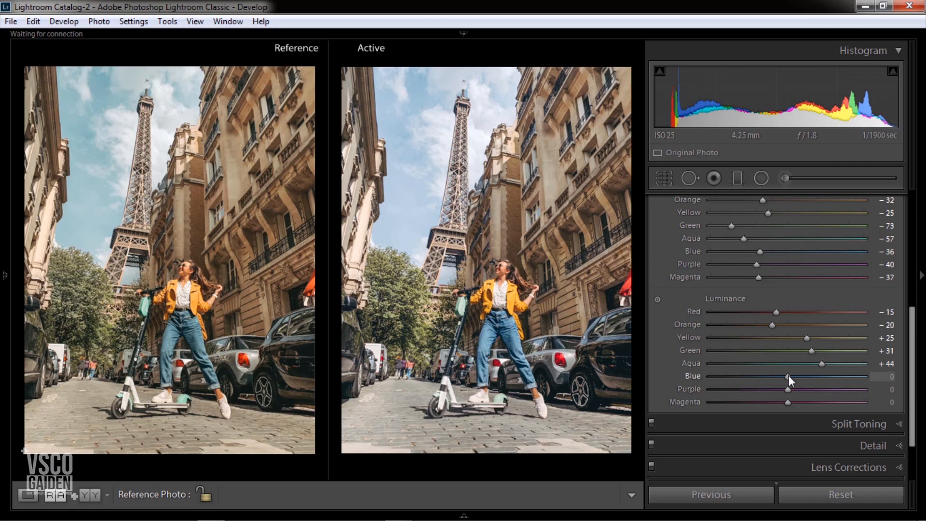
pyautogui.moveTo(788, 375); pyautogui.dragTo(774, 377)
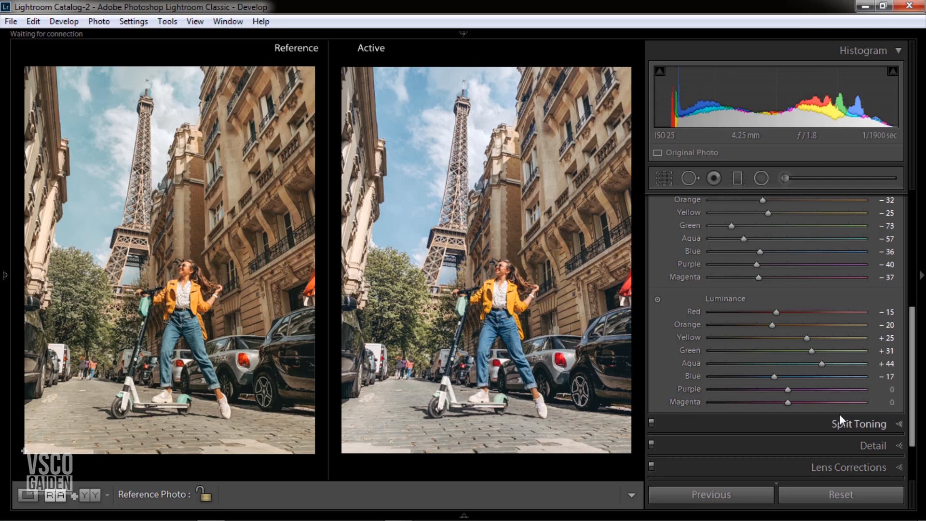
pyautogui.press('Down')
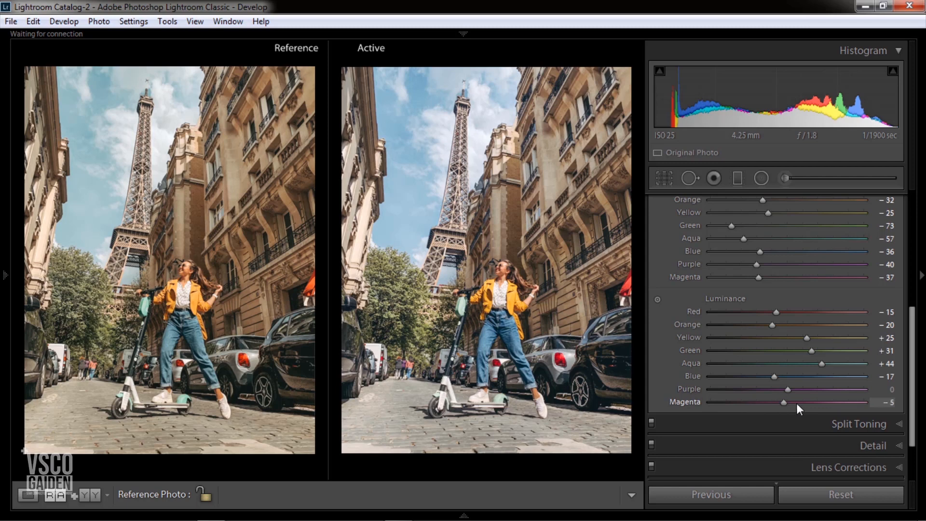
pyautogui.moveTo(797, 404); pyautogui.dragTo(825, 407)
# Tint the highlights with Split Toning, using Hue 60 and Saturation 12
pyautogui.scroll(-3, 914, 332)
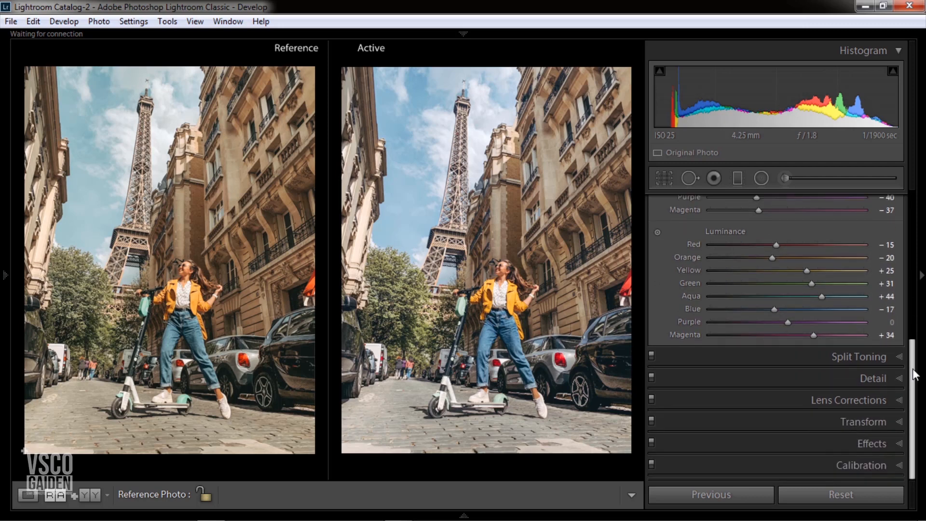
pyautogui.click(883, 357)
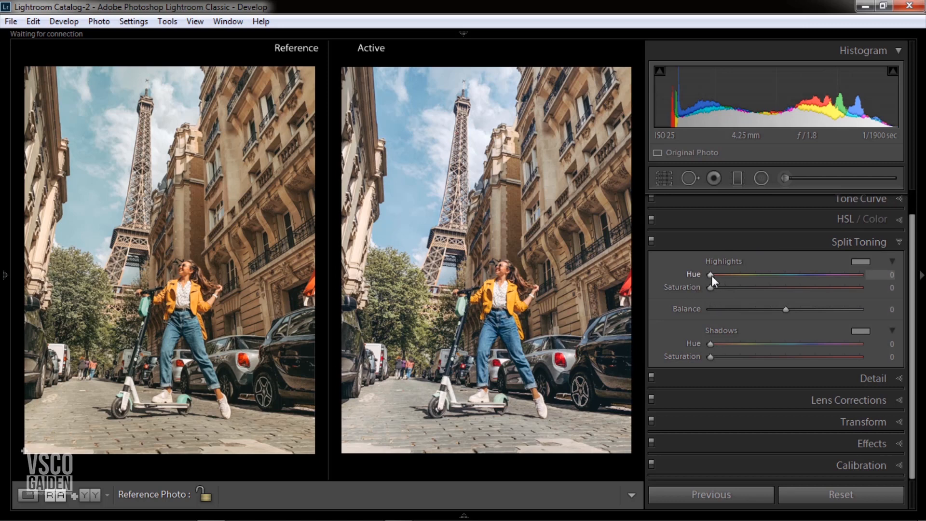
pyautogui.moveTo(712, 275); pyautogui.dragTo(738, 282)
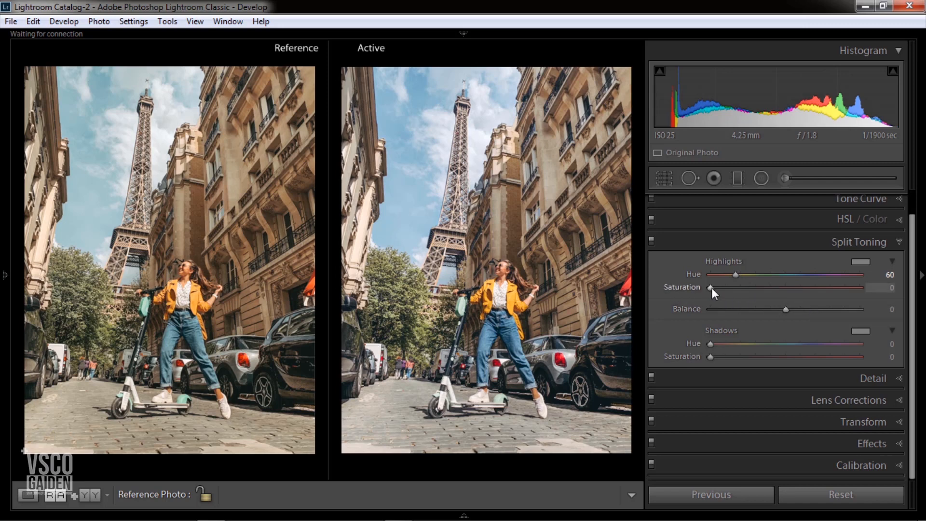
pyautogui.moveTo(711, 287); pyautogui.dragTo(729, 291)
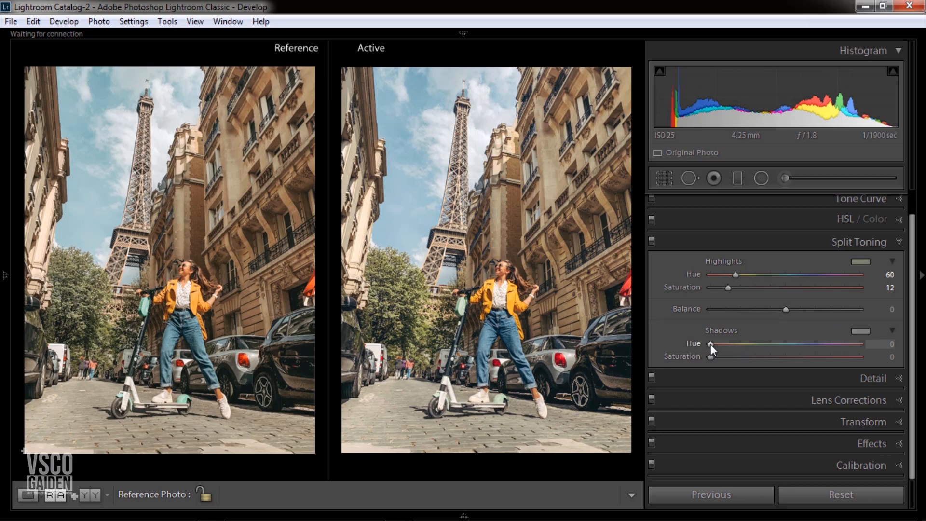
# Tint the shadows with Split Toning, using Hue 56 and Saturation 11
pyautogui.moveTo(711, 343); pyautogui.dragTo(732, 346)
pyautogui.moveTo(734, 346); pyautogui.dragTo(733, 345)
pyautogui.click(891, 345)
pyautogui.write('56')
pyautogui.press('Return')
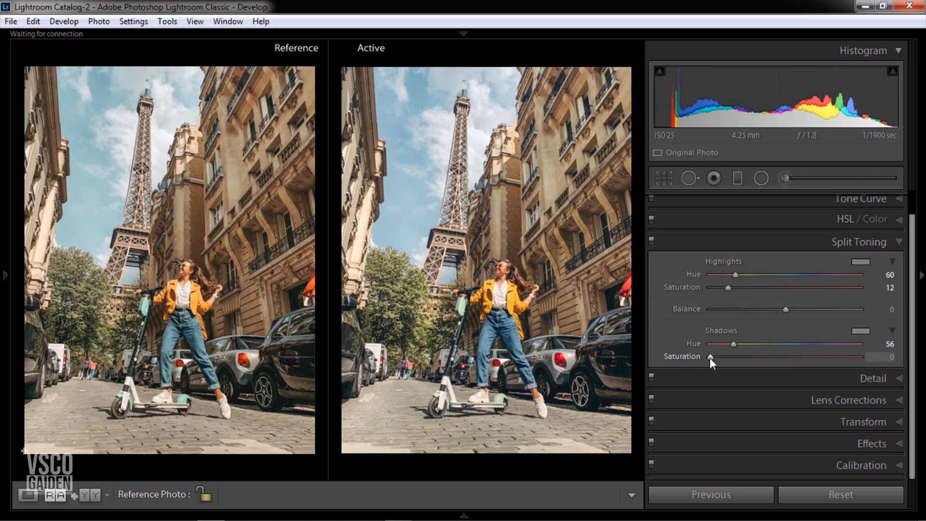
pyautogui.moveTo(710, 357)
pyautogui.mouseDown()
pyautogui.moveTo(736, 360)
pyautogui.moveTo(726, 356)
pyautogui.mouseUp()
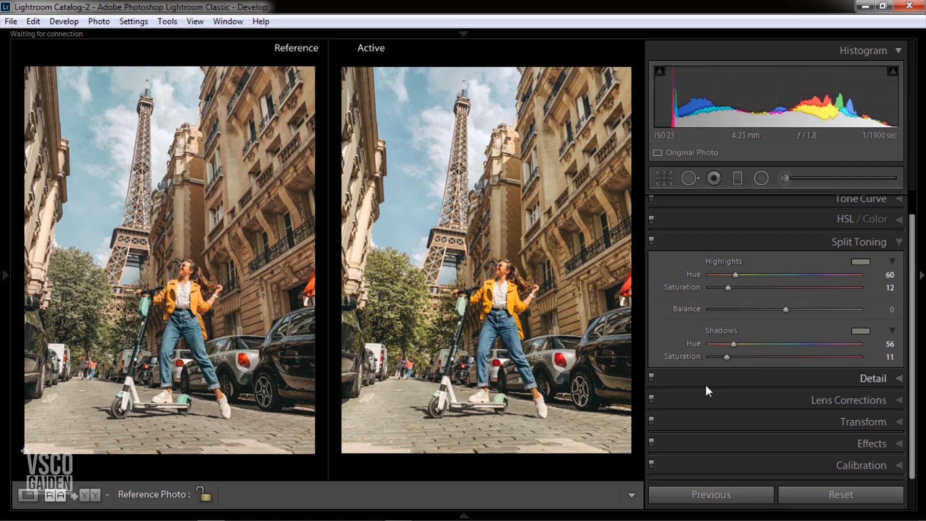
# Apply noise reduction in the Detail settings with Luminance 19, luminance Contrast 19 and Color 17
pyautogui.click(899, 379)
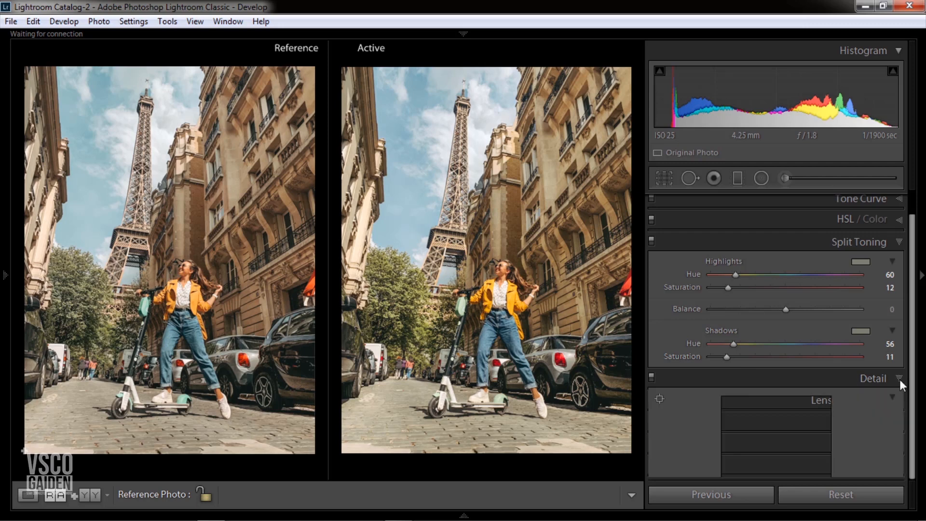
pyautogui.scroll(-5, 914, 274)
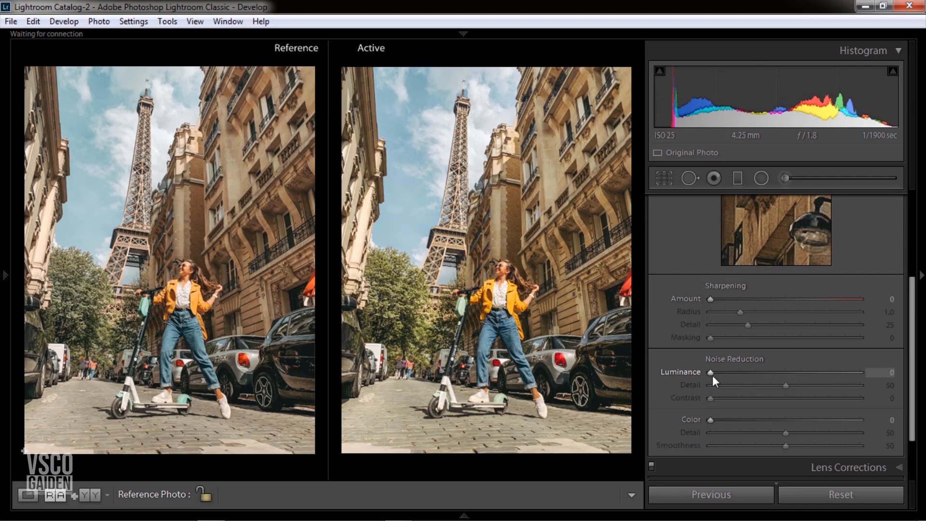
pyautogui.moveTo(710, 374); pyautogui.dragTo(740, 382)
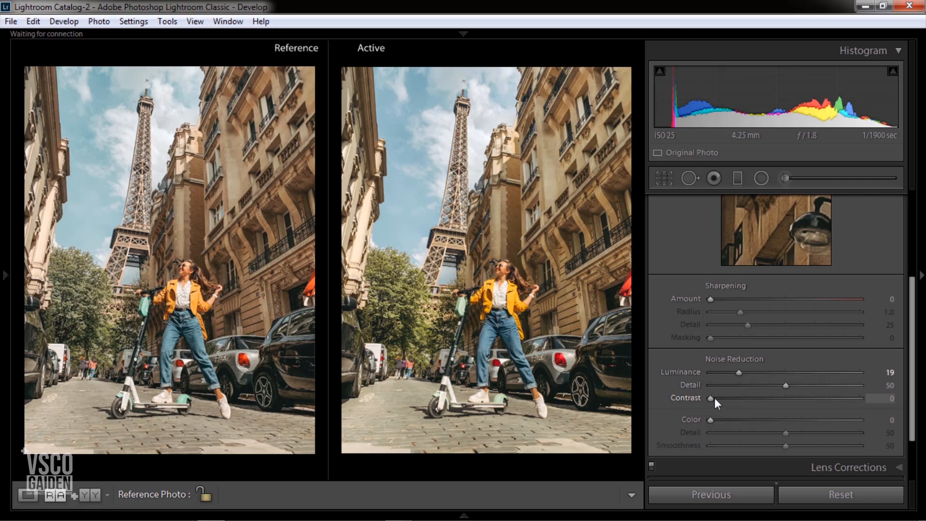
pyautogui.moveTo(710, 398); pyautogui.dragTo(739, 401)
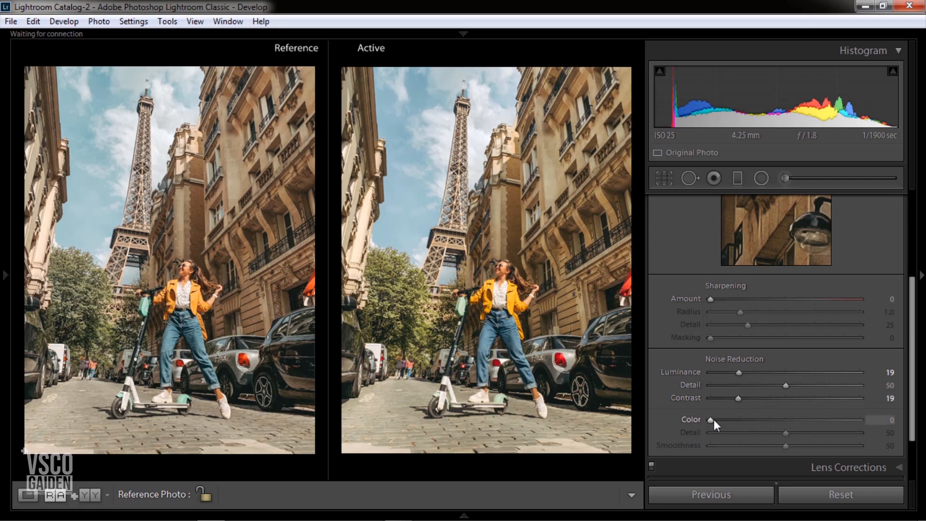
pyautogui.moveTo(710, 420); pyautogui.dragTo(738, 423)
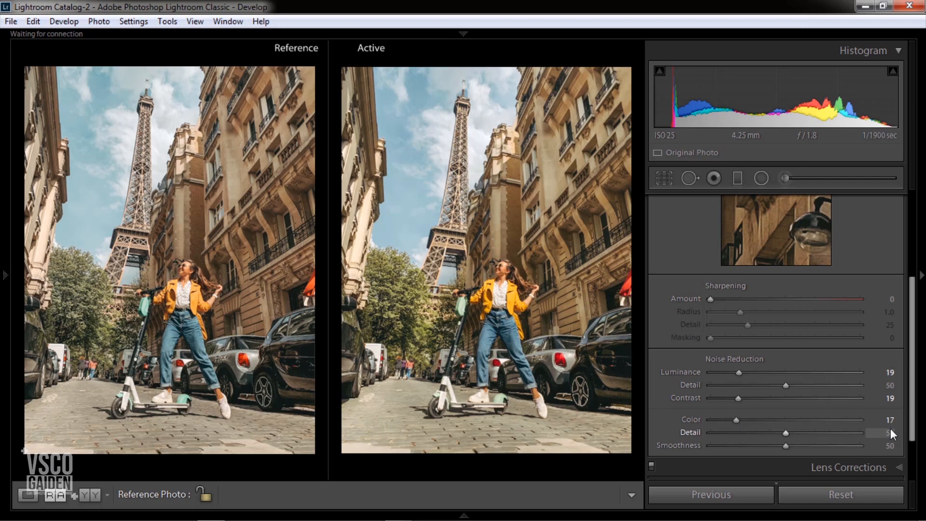
# Add film grain to the photo in the Effects settings with an Amount of 8
pyautogui.moveTo(911, 287); pyautogui.dragTo(913, 345)
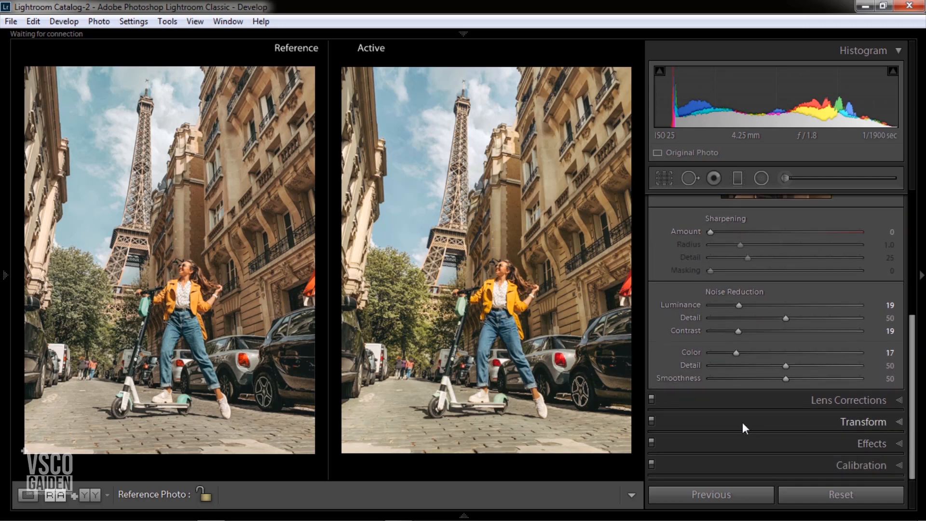
pyautogui.click(896, 443)
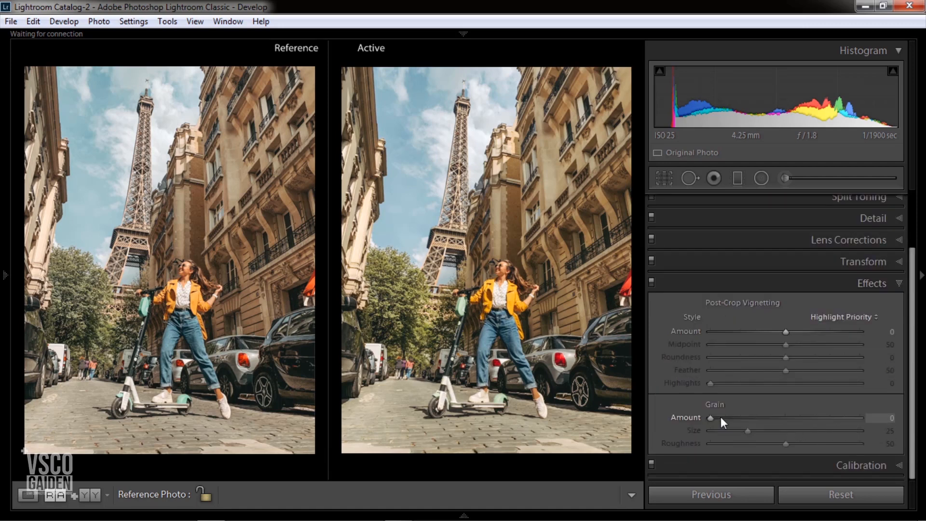
pyautogui.moveTo(709, 419); pyautogui.dragTo(721, 421)
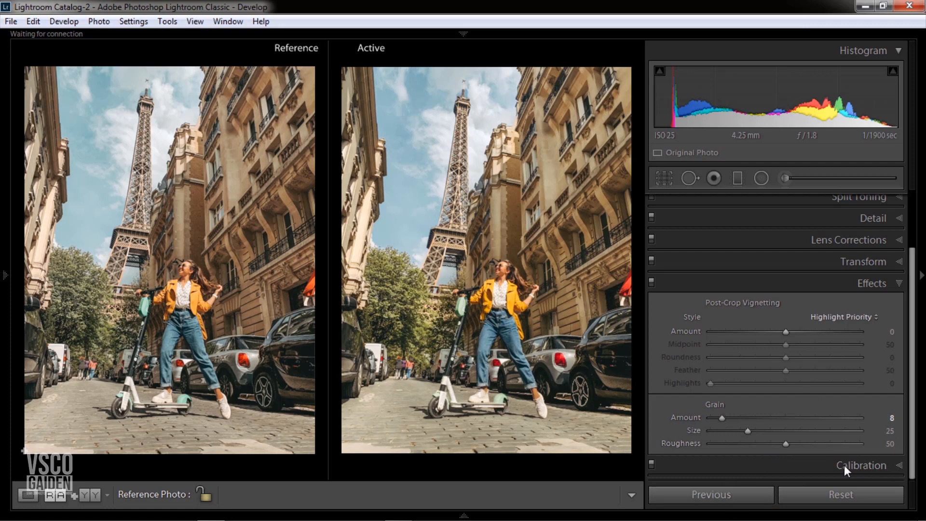
# Calibrate the Red Primary, setting its Hue to +47 and its Saturation to -10
pyautogui.click(897, 466)
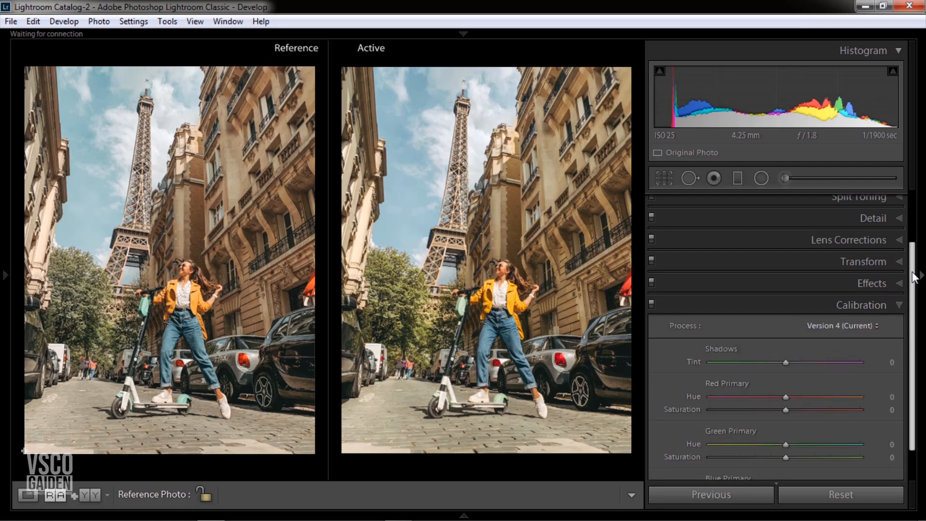
pyautogui.scroll(-2, 912, 337)
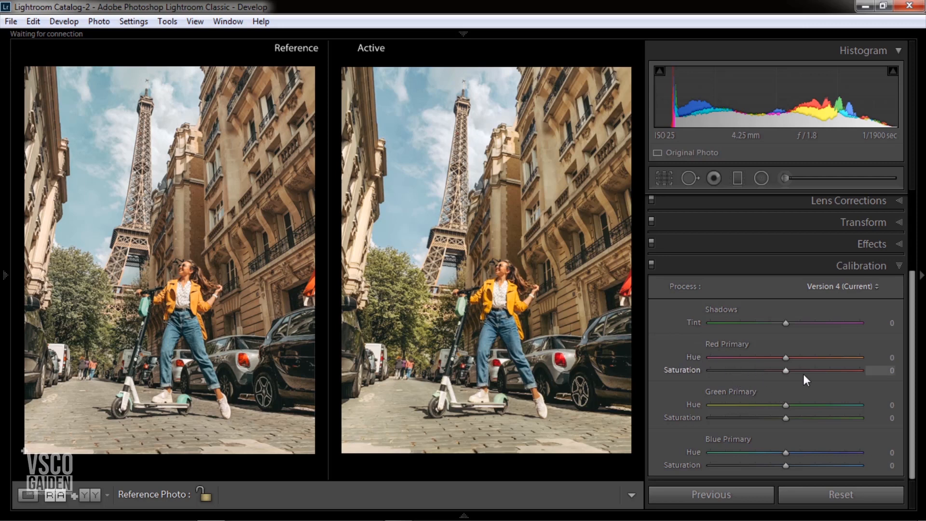
pyautogui.moveTo(785, 358); pyautogui.dragTo(815, 366)
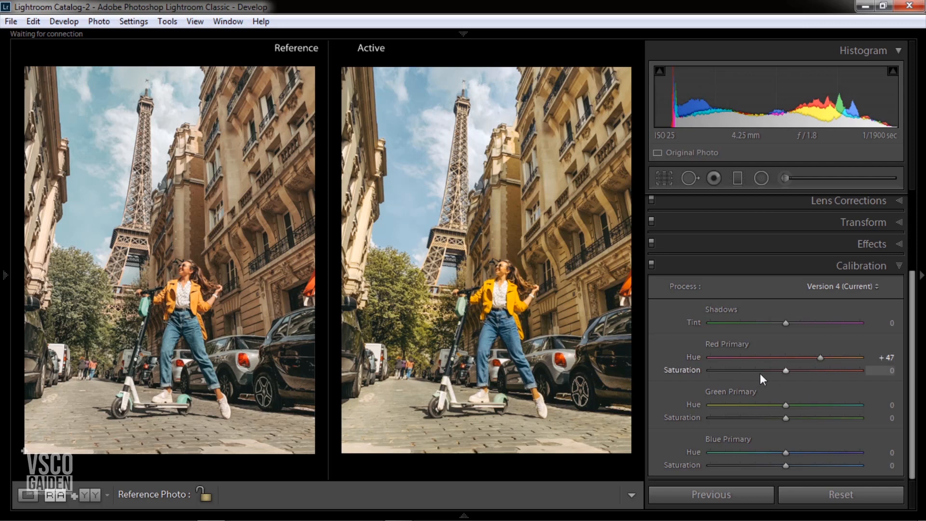
pyautogui.moveTo(785, 371)
pyautogui.mouseDown()
pyautogui.moveTo(759, 375)
pyautogui.moveTo(778, 377)
pyautogui.mouseUp()
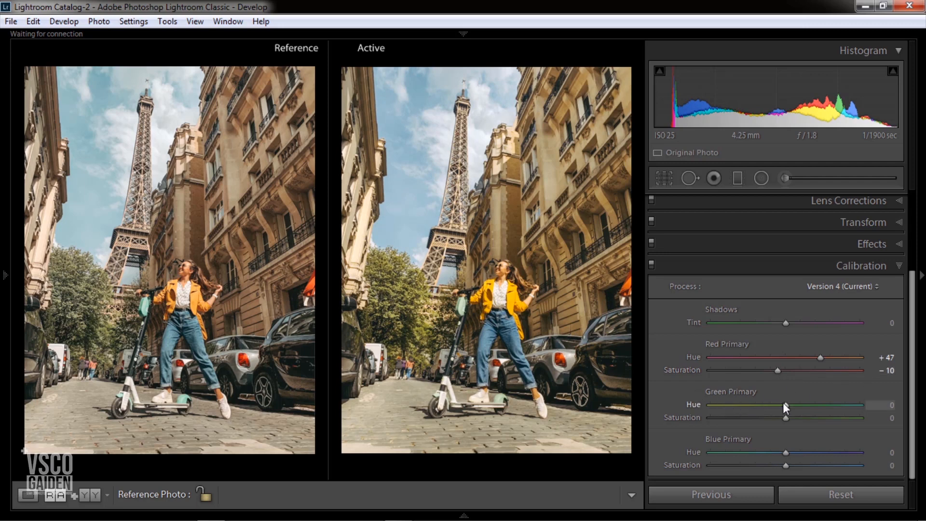
# Calibrate the Green Primary, setting its Hue to +72 and its Saturation to -15
pyautogui.moveTo(786, 405); pyautogui.dragTo(840, 410)
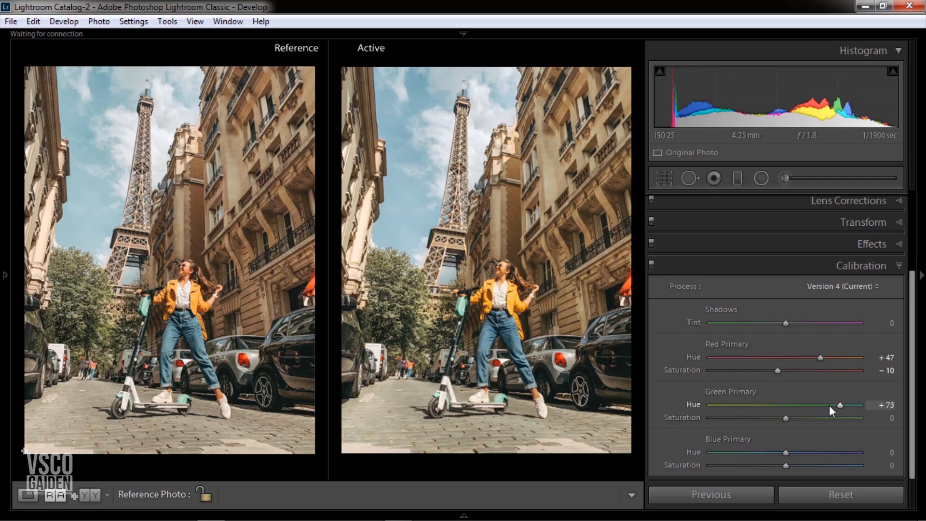
pyautogui.moveTo(836, 406); pyautogui.dragTo(841, 408)
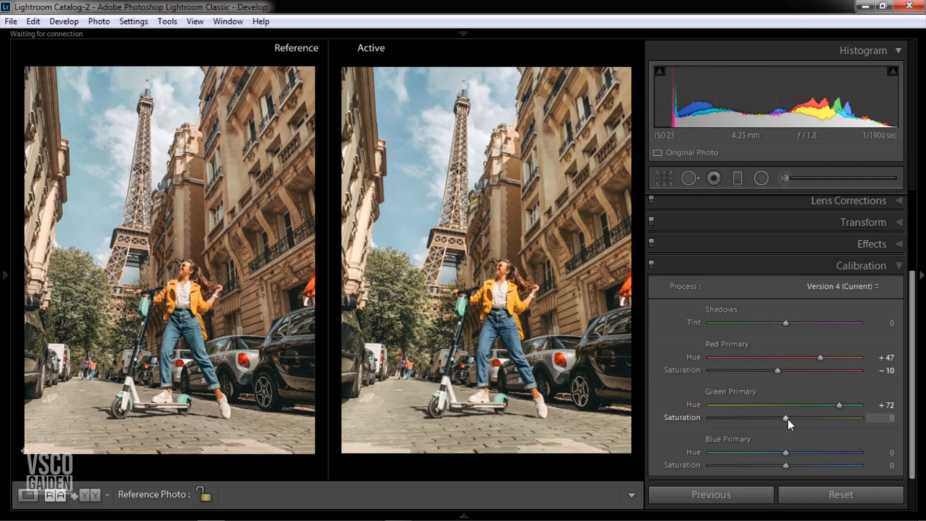
pyautogui.moveTo(788, 418)
pyautogui.mouseDown()
pyautogui.moveTo(806, 419)
pyautogui.moveTo(774, 419)
pyautogui.mouseUp()
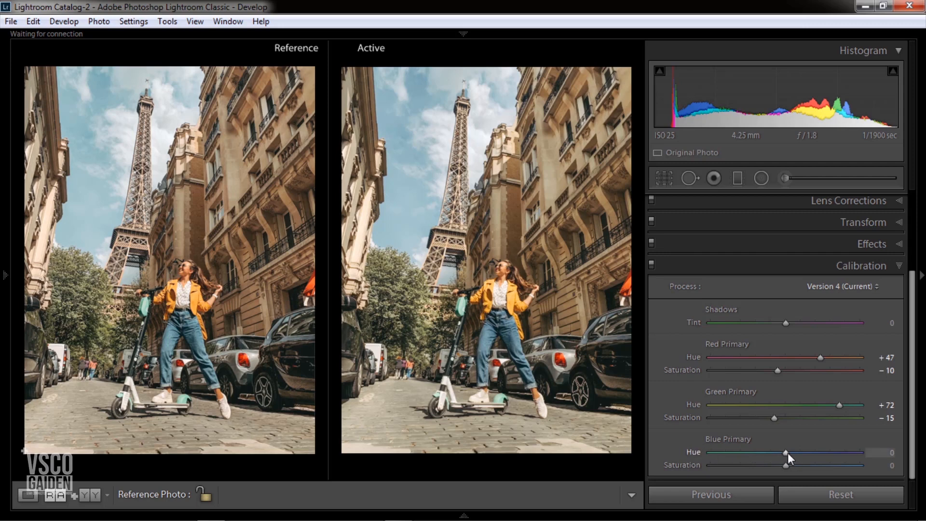
# Calibrate the Blue Primary, setting its Hue to -20 and its Saturation to -10
pyautogui.moveTo(788, 452)
pyautogui.mouseDown()
pyautogui.moveTo(771, 452)
pyautogui.moveTo(789, 452)
pyautogui.mouseUp()
pyautogui.moveTo(788, 452); pyautogui.dragTo(773, 453)
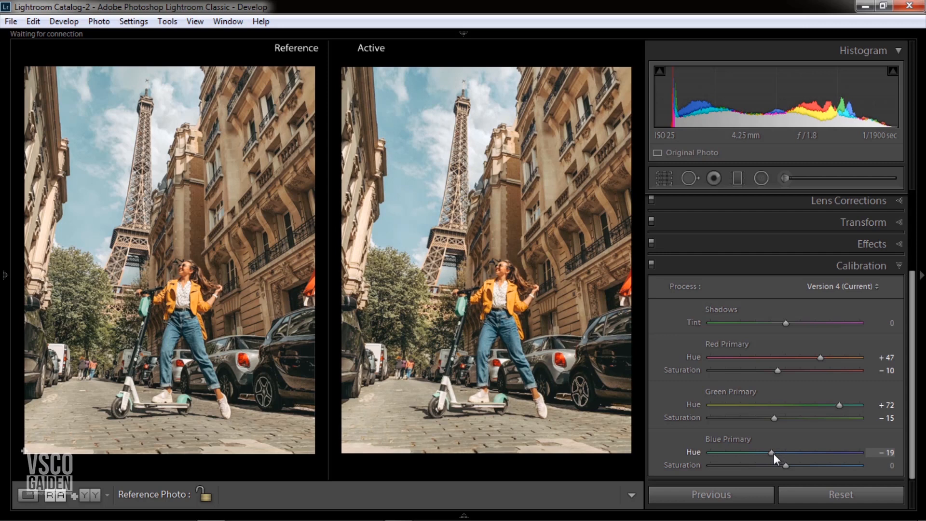
pyautogui.moveTo(772, 453); pyautogui.dragTo(771, 453)
pyautogui.moveTo(786, 465); pyautogui.dragTo(748, 465)
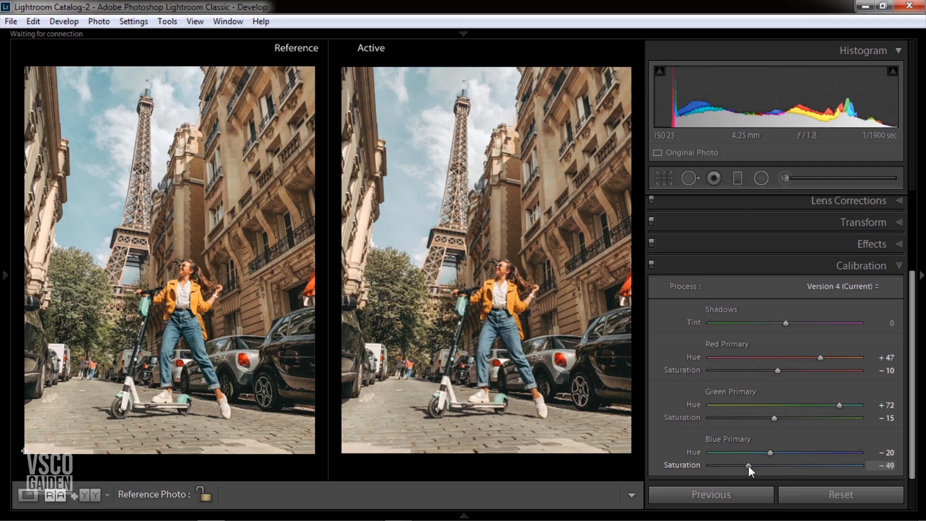
pyautogui.moveTo(748, 465); pyautogui.dragTo(772, 467)
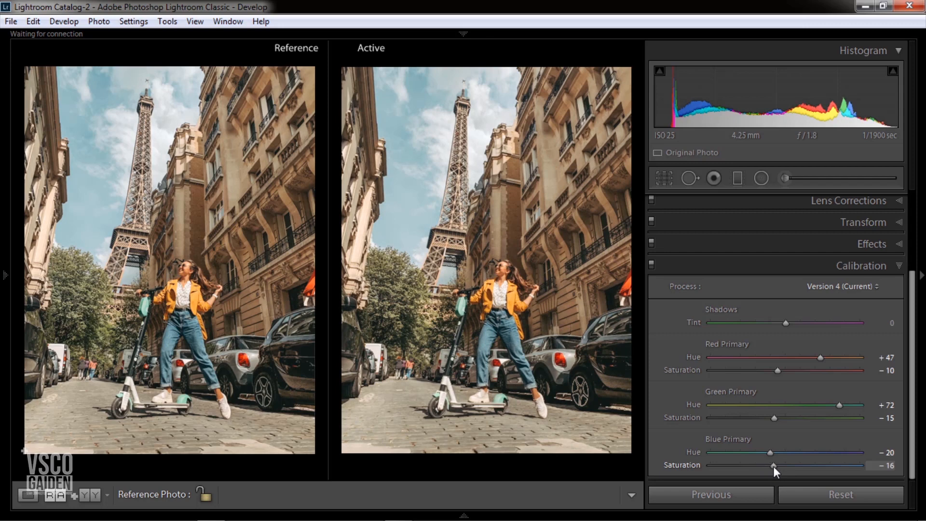
pyautogui.moveTo(775, 465); pyautogui.dragTo(778, 467)
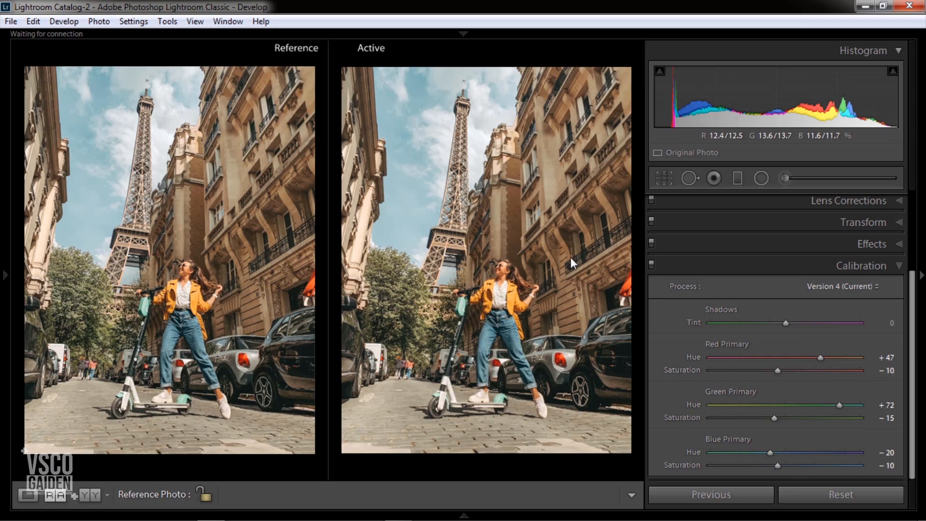
# Compare the woman's face and jacket up close in the reference and active photos, and check the active photo against its unedited version
pyautogui.click(530, 286)
pyautogui.moveTo(444, 217); pyautogui.dragTo(622, 347)
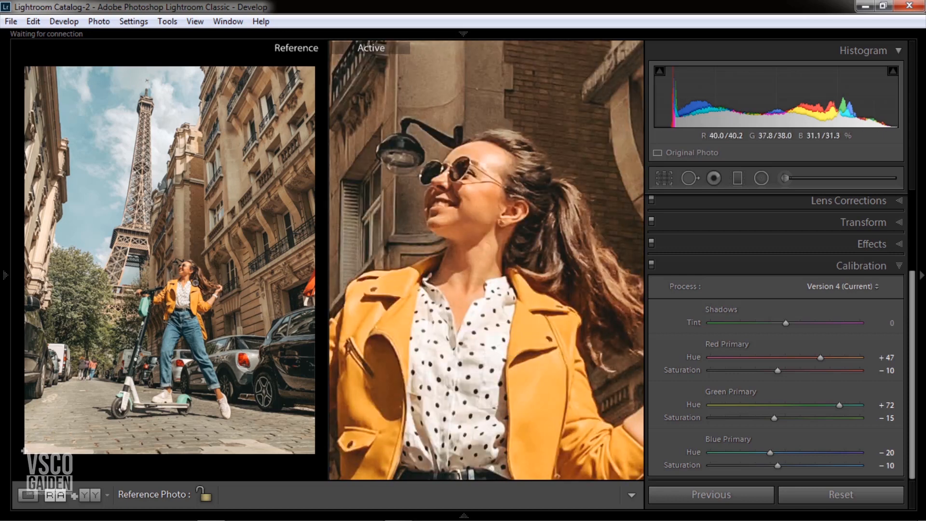
pyautogui.click(217, 231)
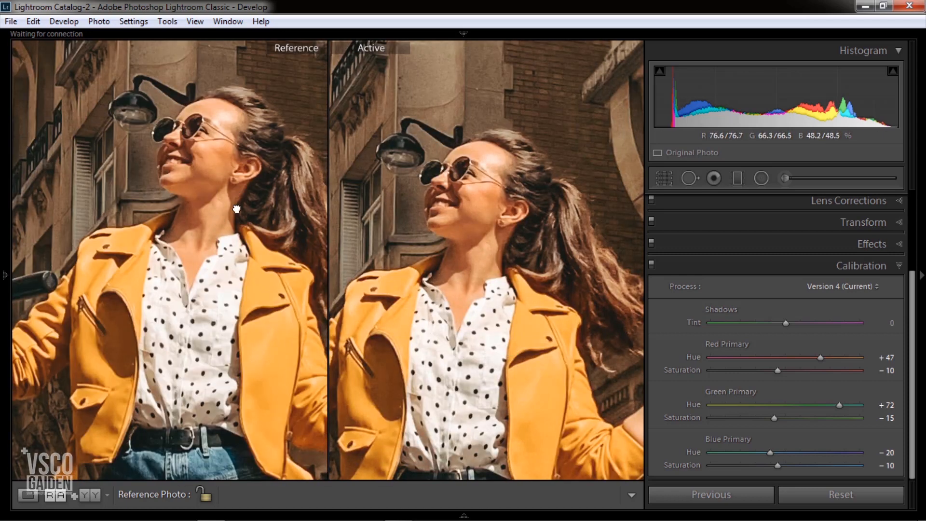
pyautogui.moveTo(217, 222)
pyautogui.mouseDown()
pyautogui.moveTo(214, 271)
pyautogui.moveTo(243, 278)
pyautogui.moveTo(243, 253)
pyautogui.moveTo(220, 236)
pyautogui.mouseUp()
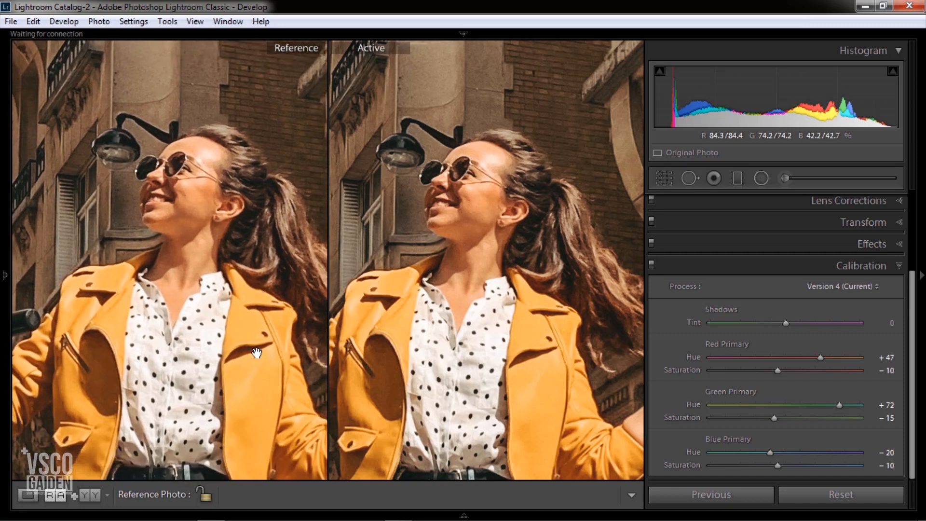
pyautogui.click(205, 359)
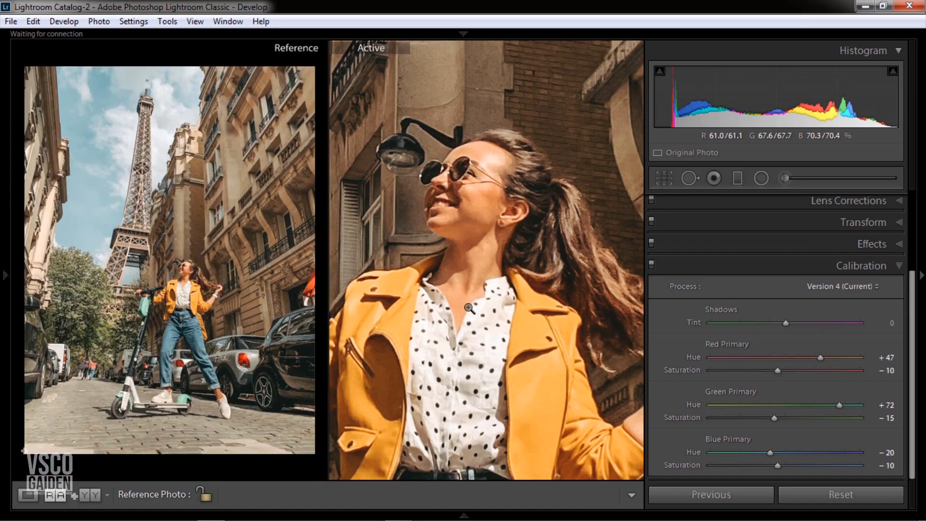
pyautogui.click(467, 307)
pyautogui.click(468, 308)
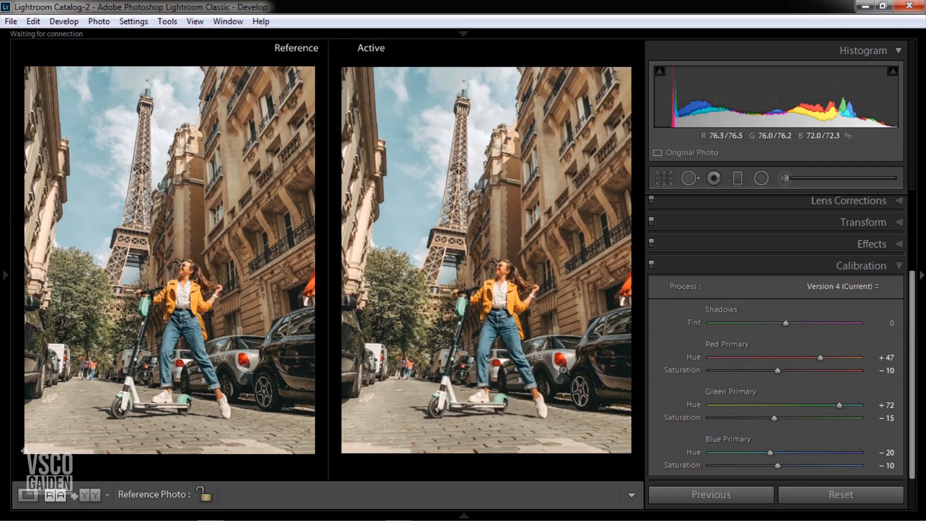
pyautogui.press('\\')
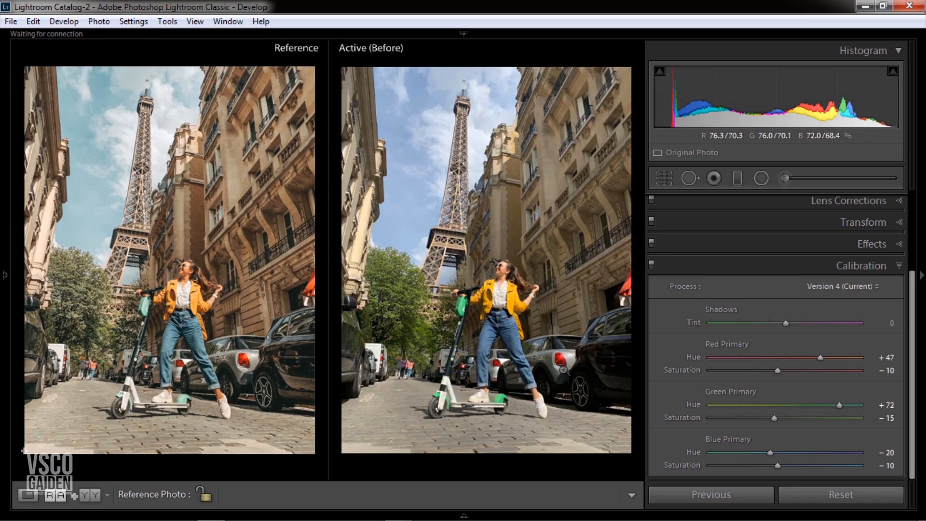
pyautogui.press('\\')
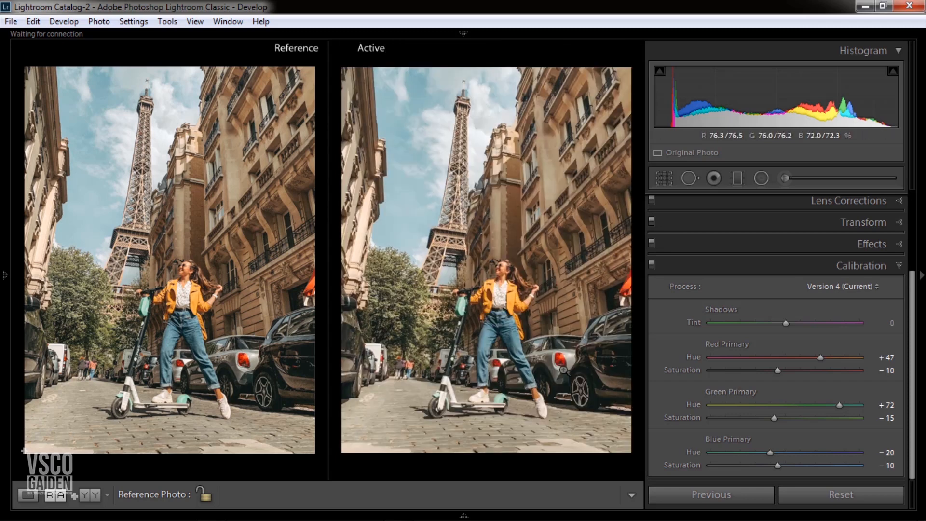